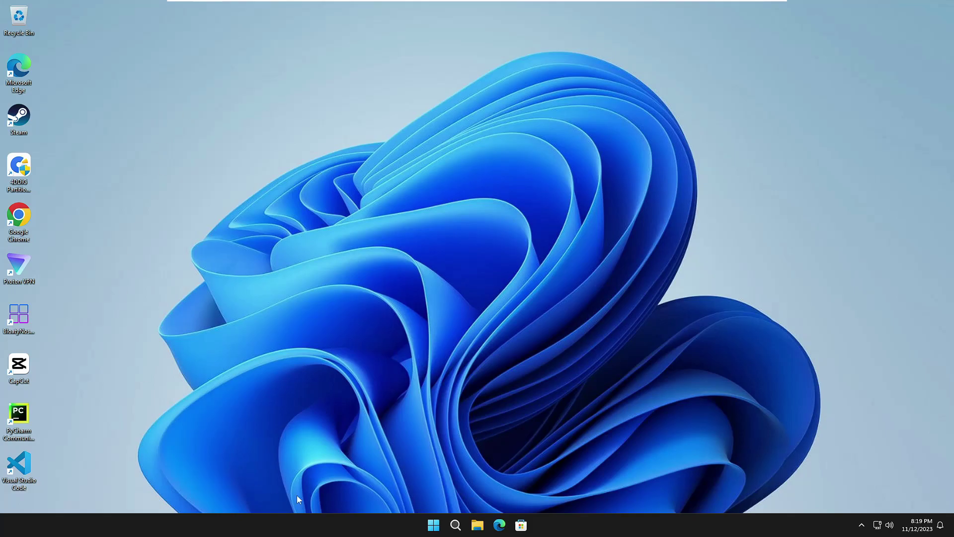
- Search Windows for "game mode", open the Game Mode settings, and turn Game Mode on
{"action": "left_click", "coordinate": [455, 524]}
{"action": "type", "text": "g"}
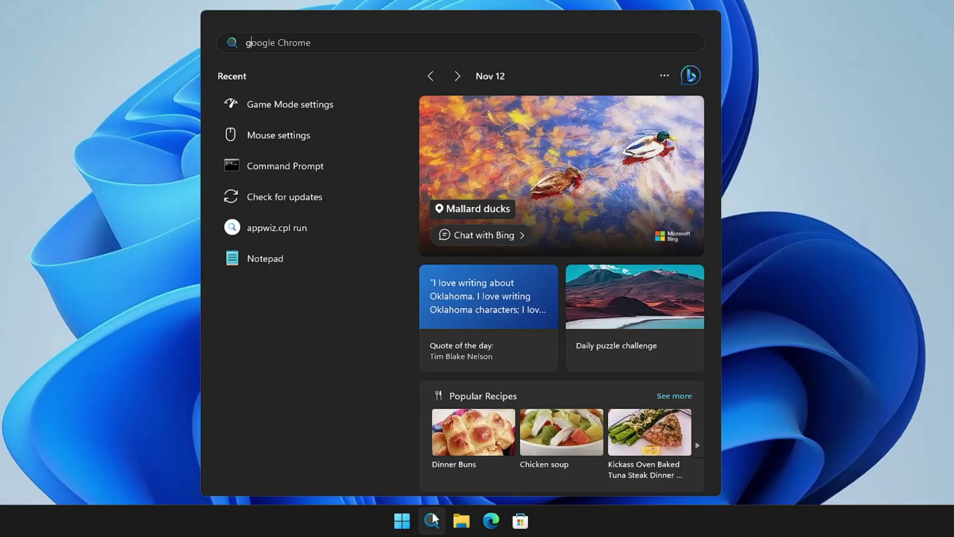
{"action": "type", "text": "ame mode"}
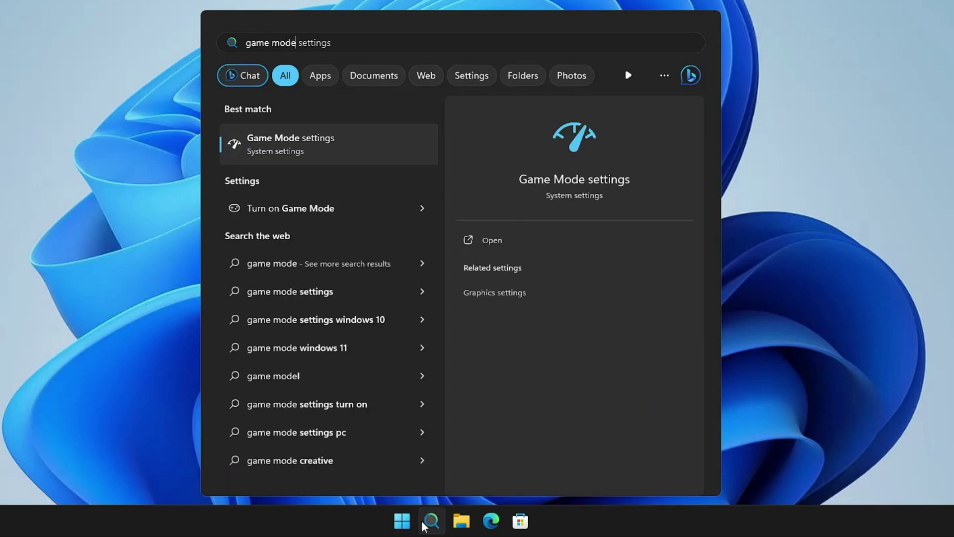
{"action": "left_click", "coordinate": [321, 145]}
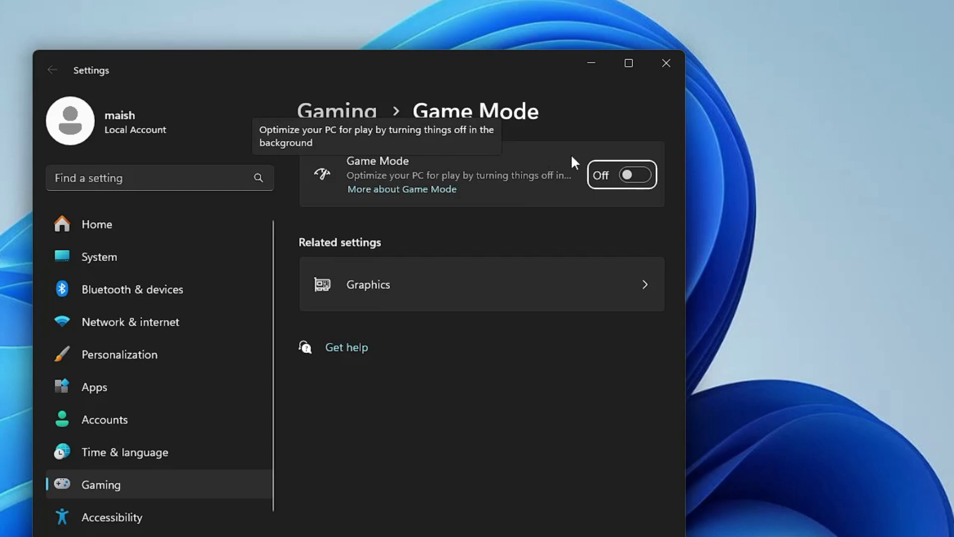
{"action": "left_click", "coordinate": [636, 176]}
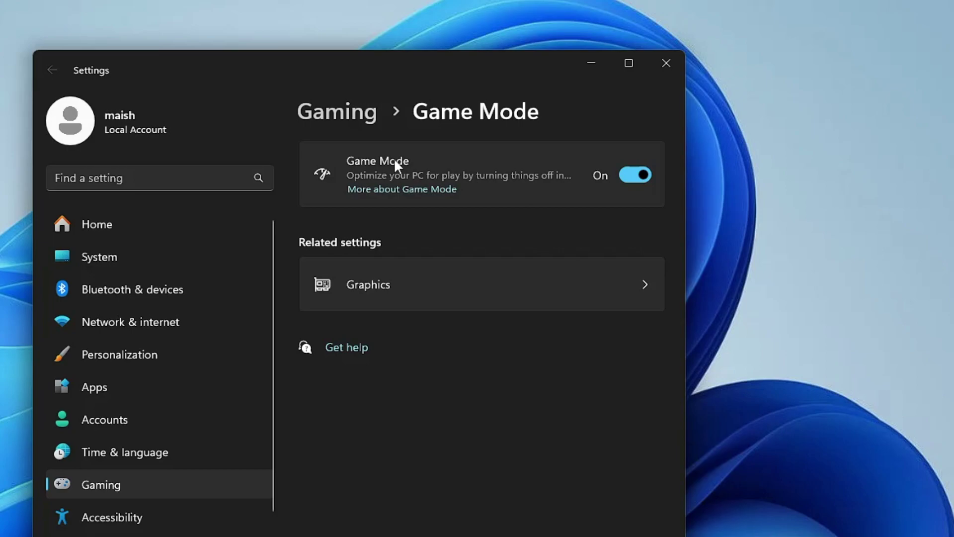
- Find the Xbox Game Bar setting by searching for "xbox", turn off opening it with a controller, and close Settings
{"action": "left_click", "coordinate": [150, 178]}
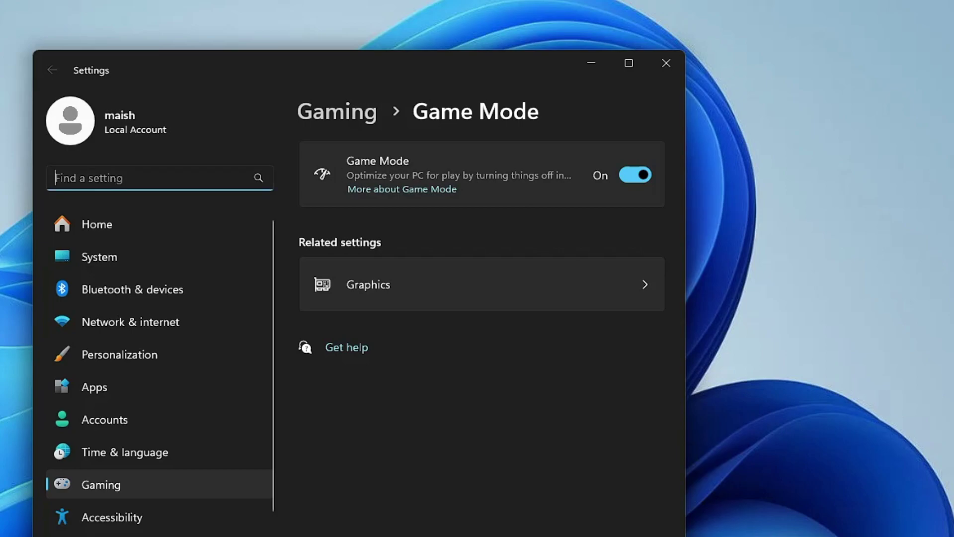
{"action": "type", "text": "xn"}
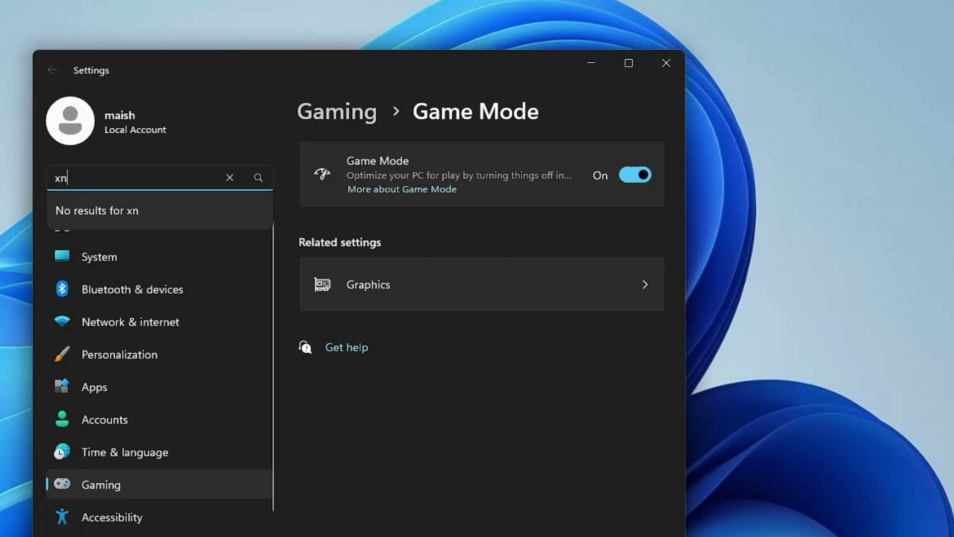
{"action": "key", "text": "BackSpace"}
{"action": "type", "text": "box"}
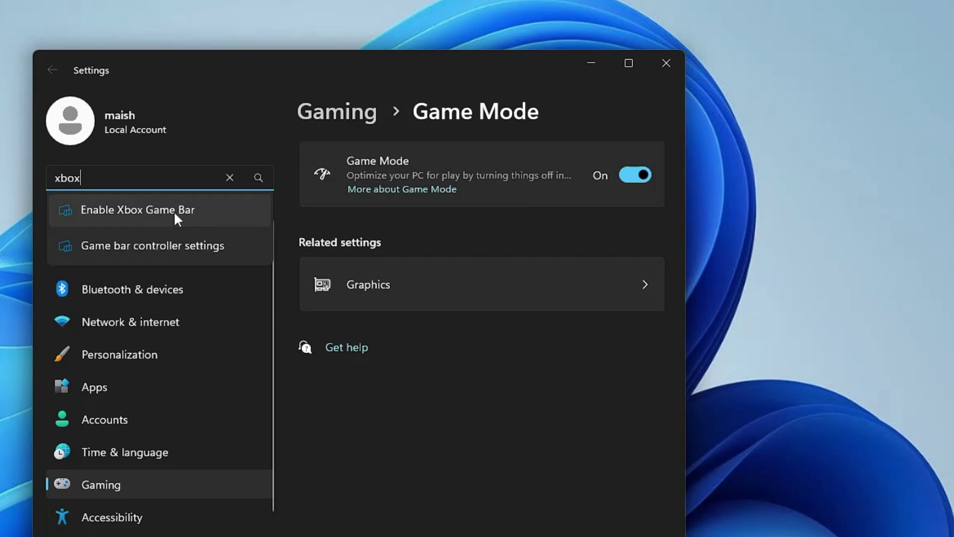
{"action": "left_click", "coordinate": [173, 210]}
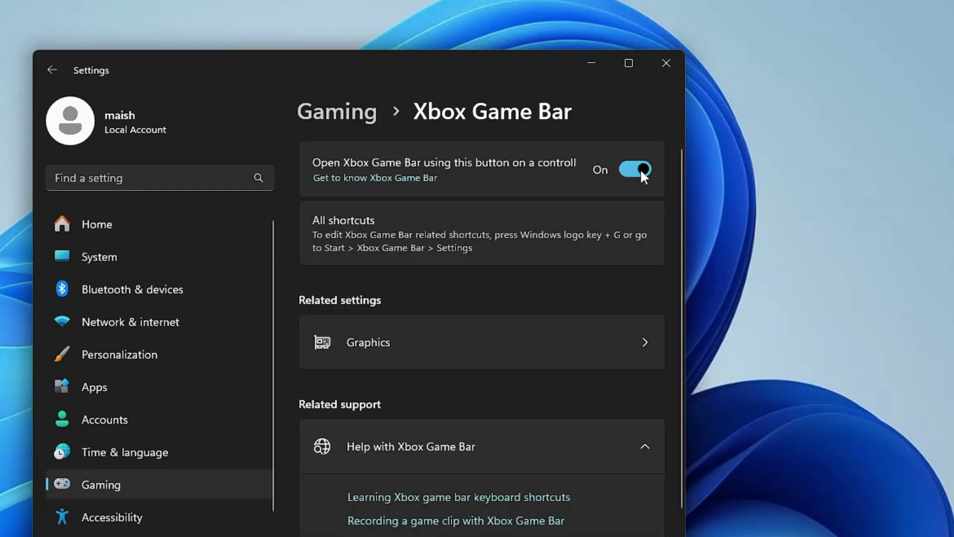
{"action": "left_click", "coordinate": [640, 169]}
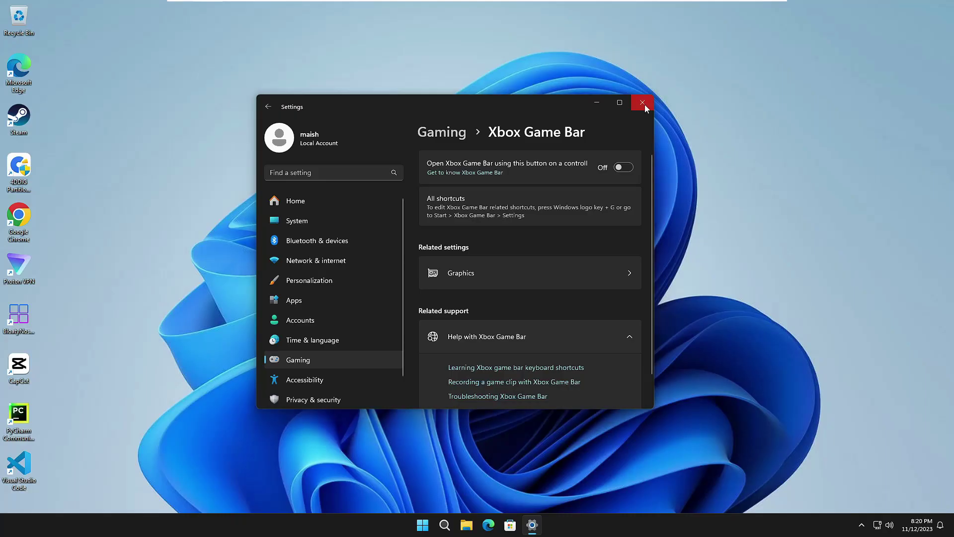
{"action": "left_click", "coordinate": [669, 66]}
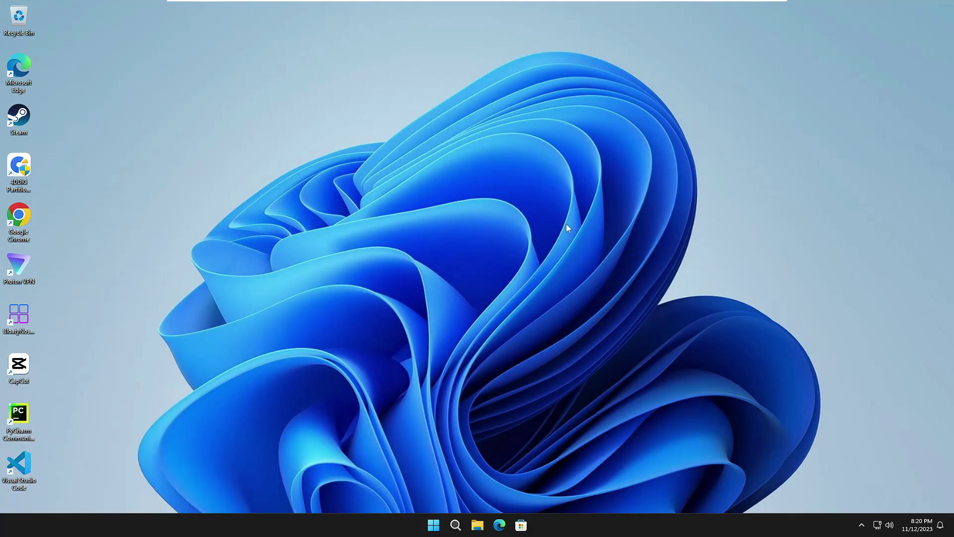
- Run sysdm.cpl from Windows search and open the advanced Performance settings from System Properties
{"action": "left_click", "coordinate": [455, 525]}
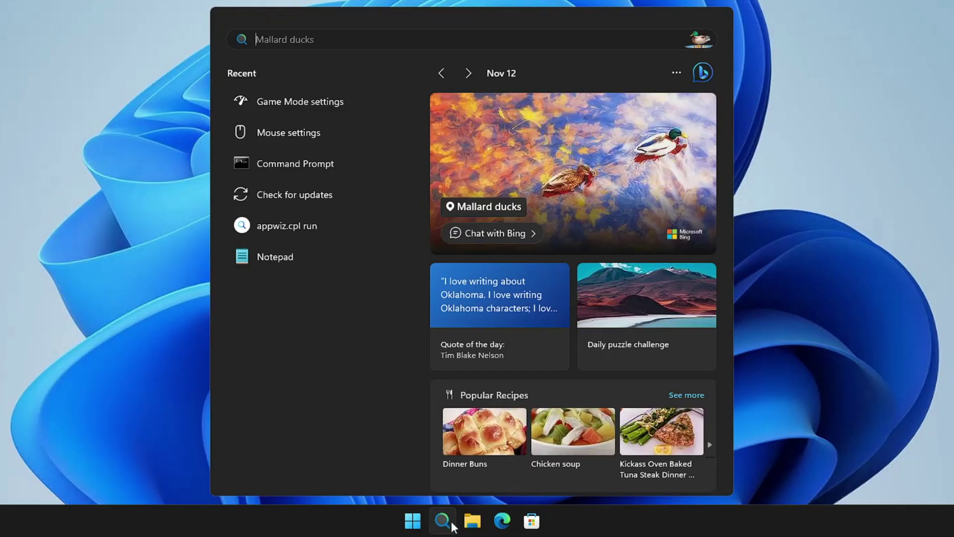
{"action": "type", "text": "sy"}
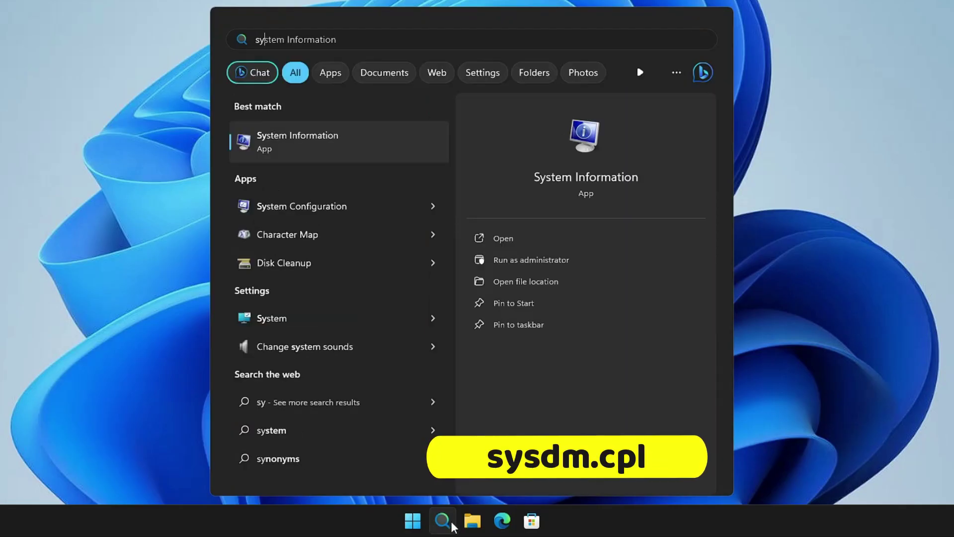
{"action": "type", "text": "sdm.c"}
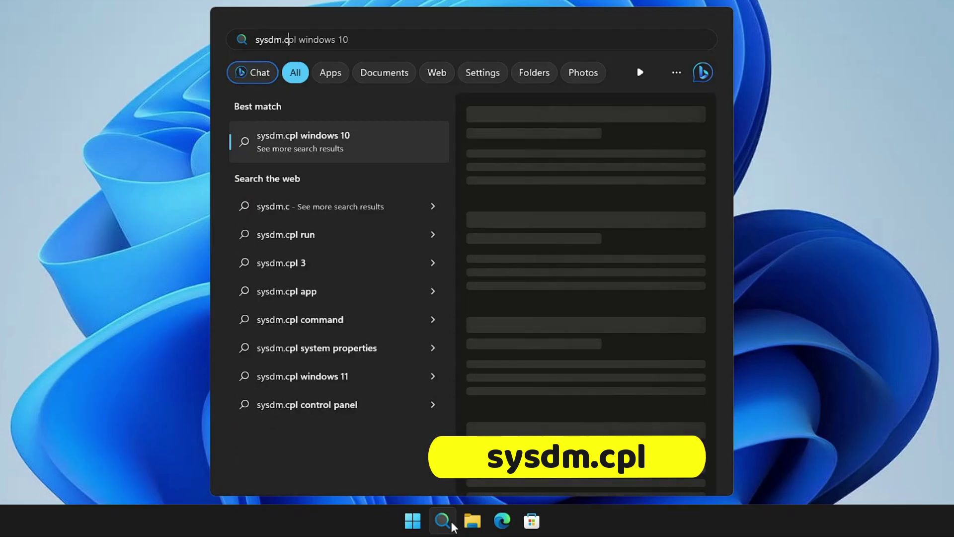
{"action": "type", "text": "pl"}
{"action": "key", "text": "Return"}
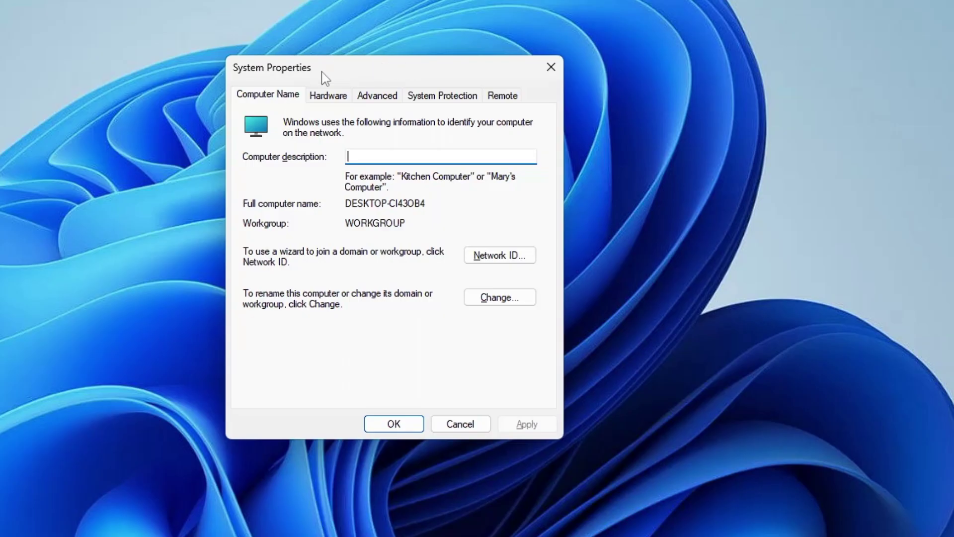
{"action": "left_click", "coordinate": [375, 96]}
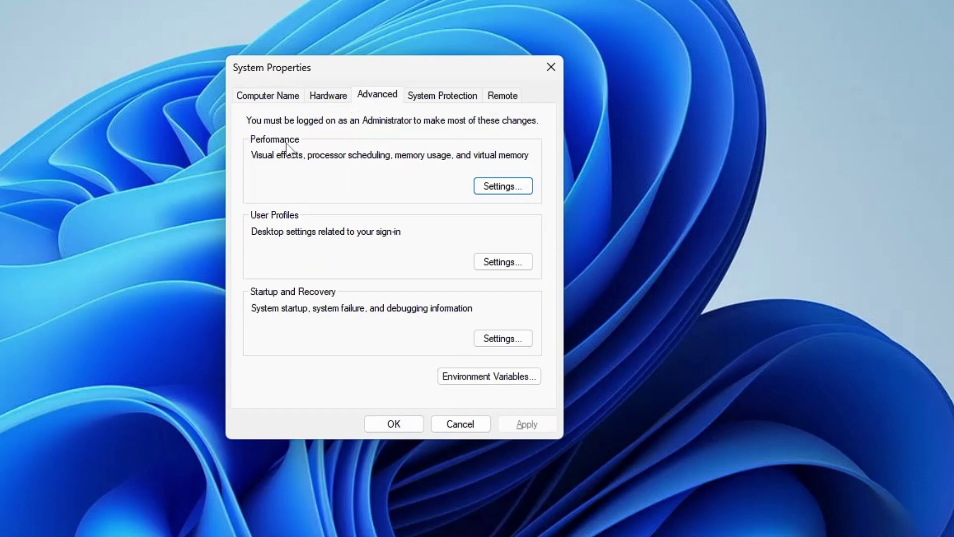
{"action": "left_click", "coordinate": [498, 191]}
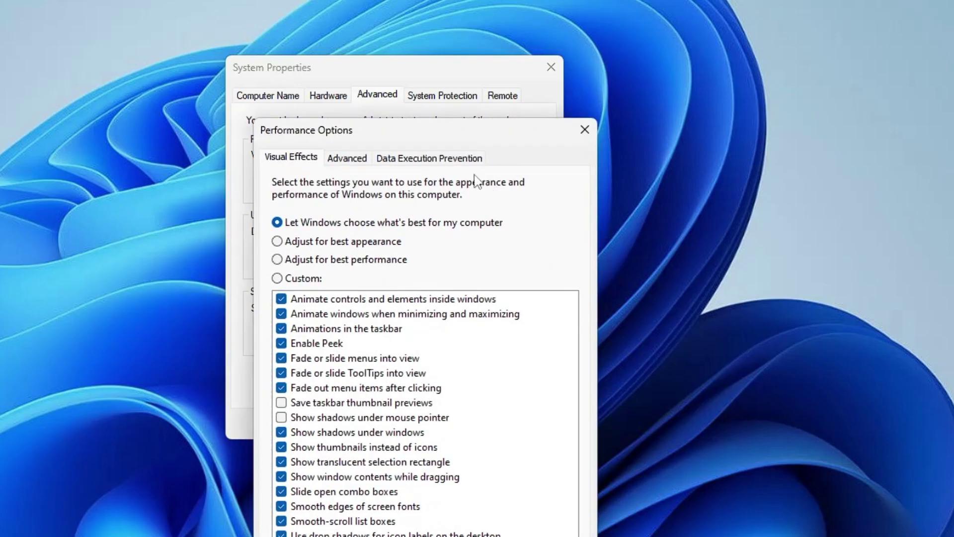
{"action": "left_click_drag", "start_coordinate": [426, 132], "coordinate": [473, 34]}
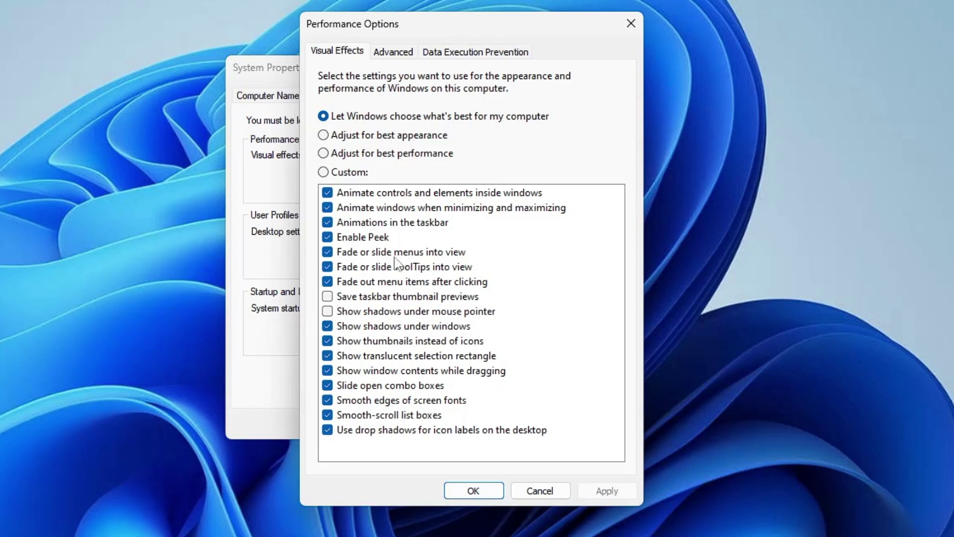
{"action": "left_click", "coordinate": [355, 341]}
{"action": "left_click", "coordinate": [325, 342]}
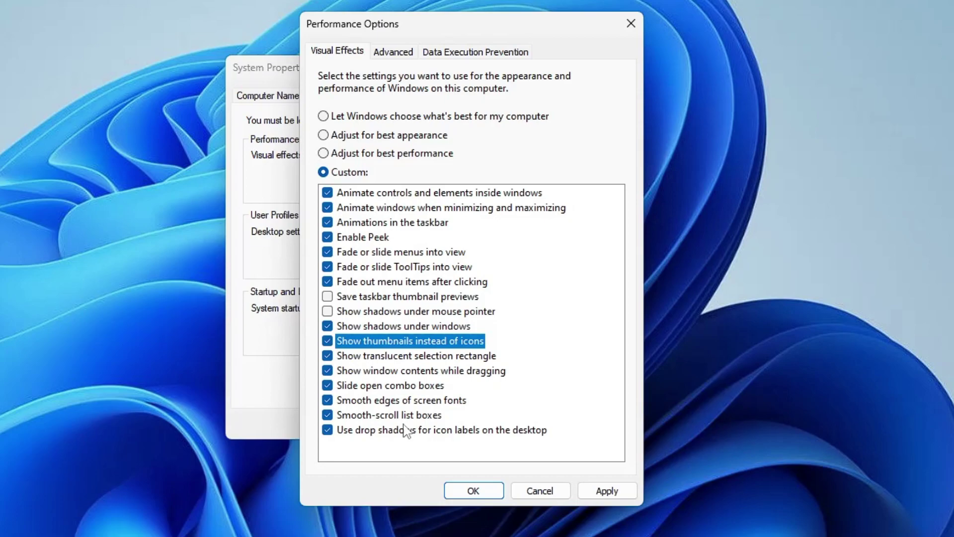
{"action": "left_click", "coordinate": [348, 119]}
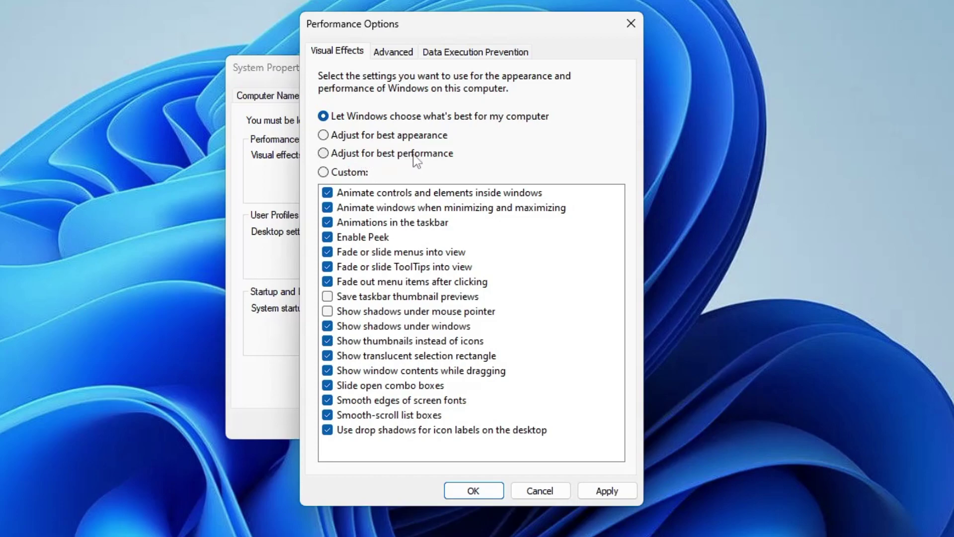
- Adjust visual effects for best performance, re-enable only thumbnails instead of icons and smooth screen font edges, apply, and close both dialogs
{"action": "left_click", "coordinate": [324, 154]}
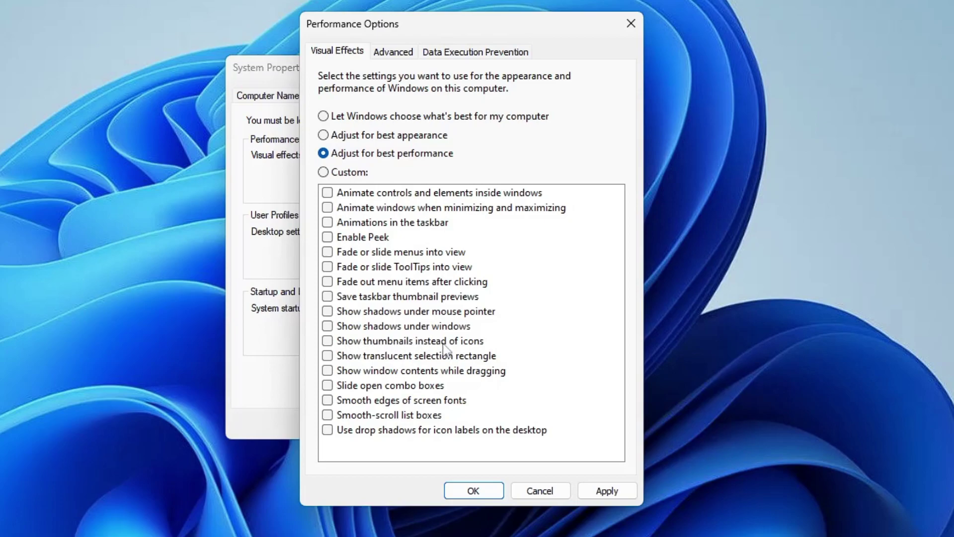
{"action": "left_click", "coordinate": [328, 343]}
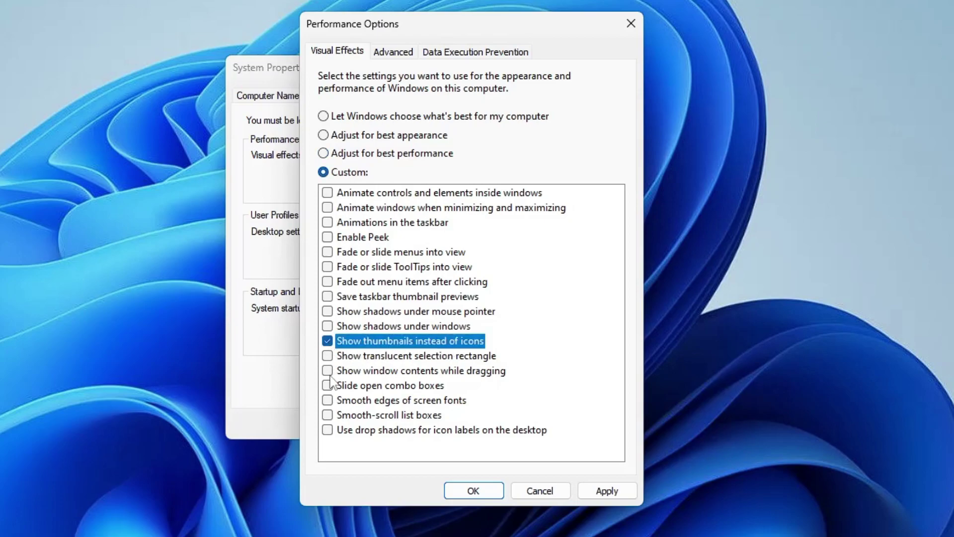
{"action": "left_click", "coordinate": [328, 400]}
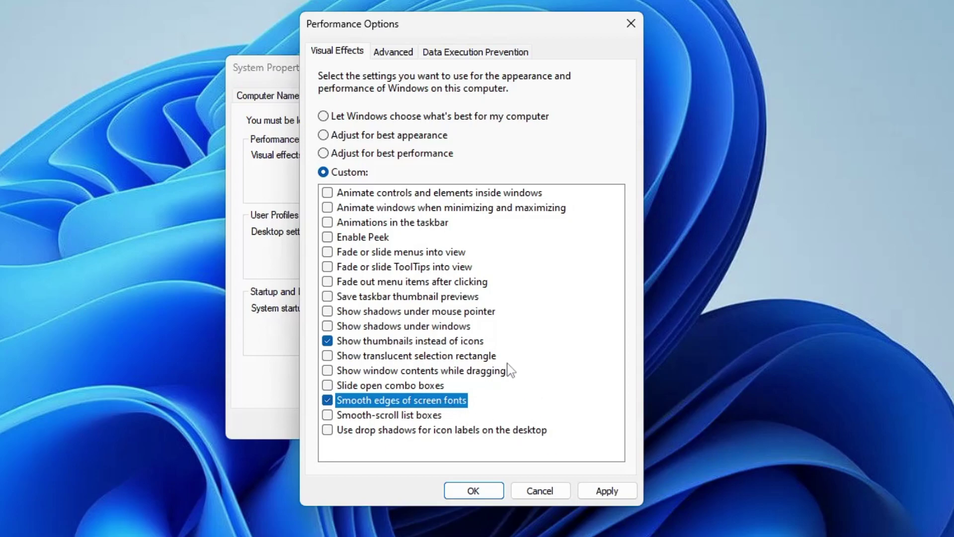
{"action": "left_click", "coordinate": [613, 493]}
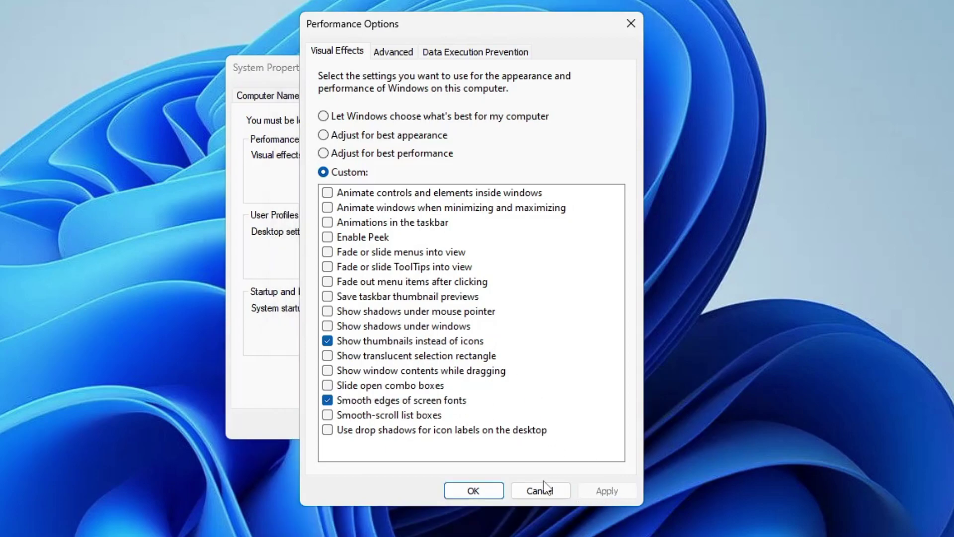
{"action": "left_click", "coordinate": [488, 491]}
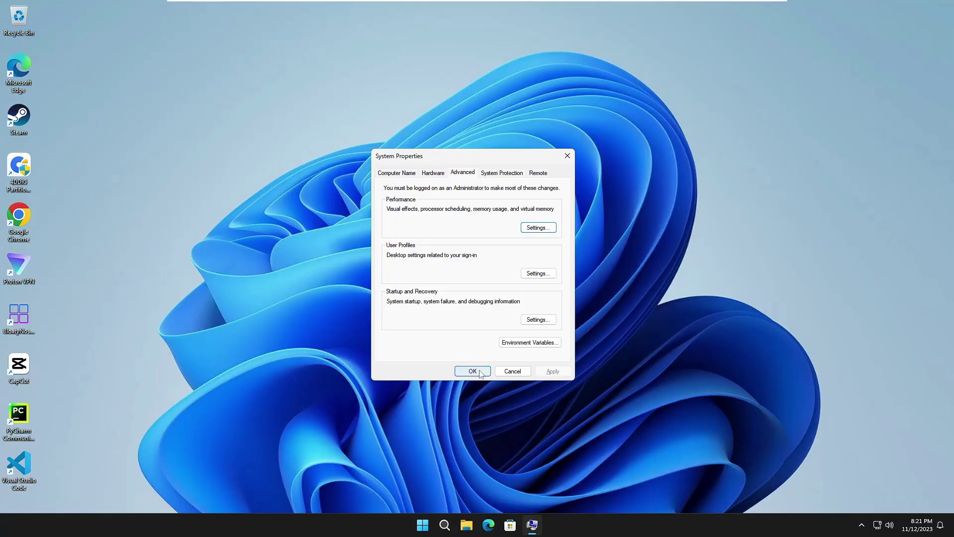
{"action": "left_click", "coordinate": [408, 426]}
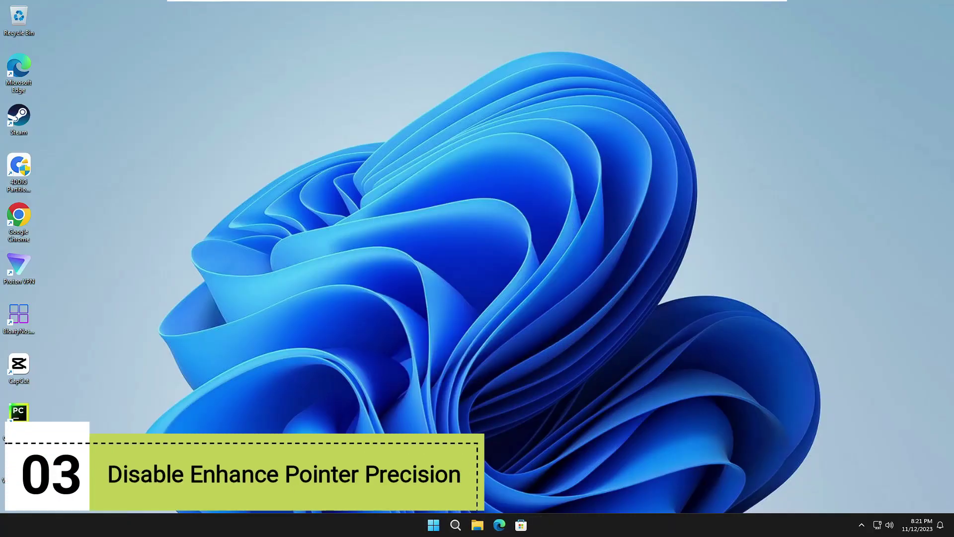
- Search Windows for "mouse", open Mouse settings, and bring up the additional mouse settings dialog over the Settings window
{"action": "left_click", "coordinate": [462, 528]}
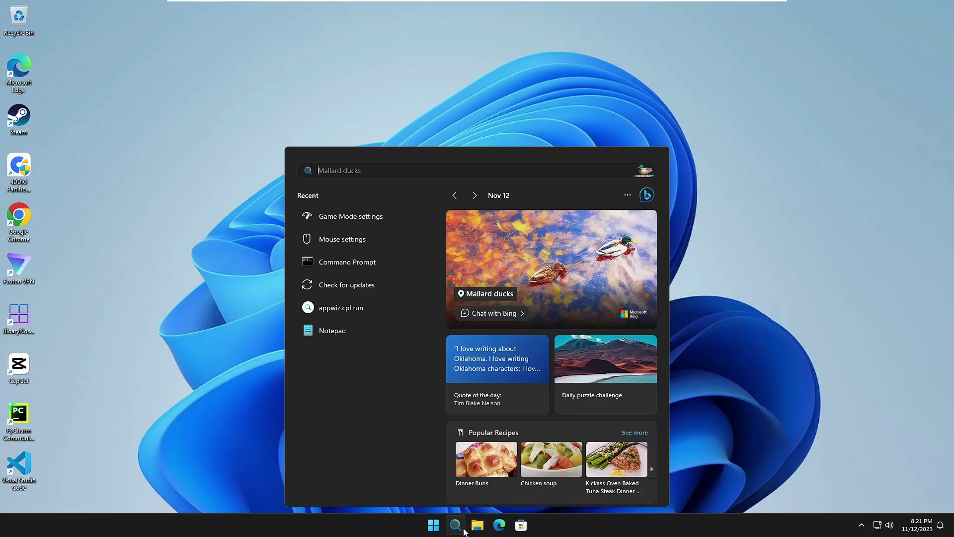
{"action": "type", "text": "mouse"}
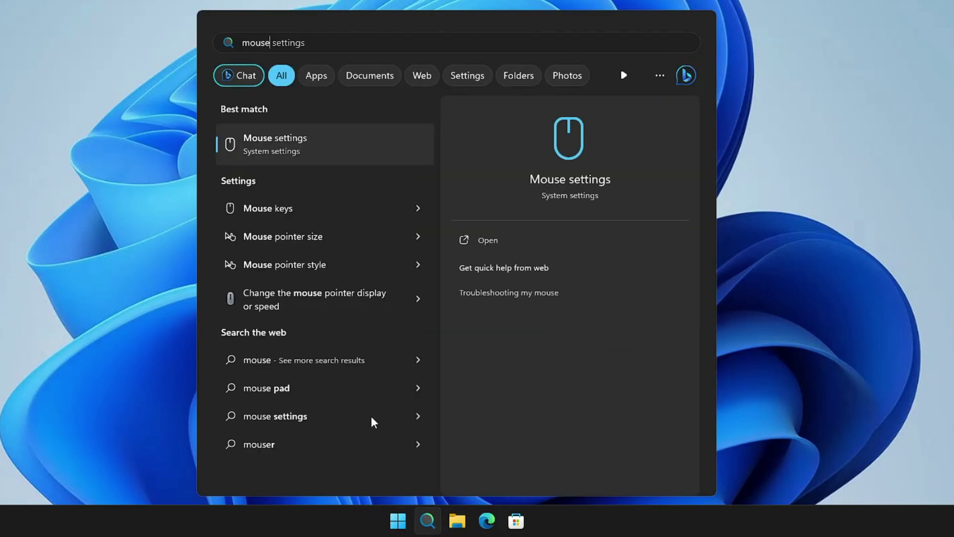
{"action": "left_click", "coordinate": [305, 144]}
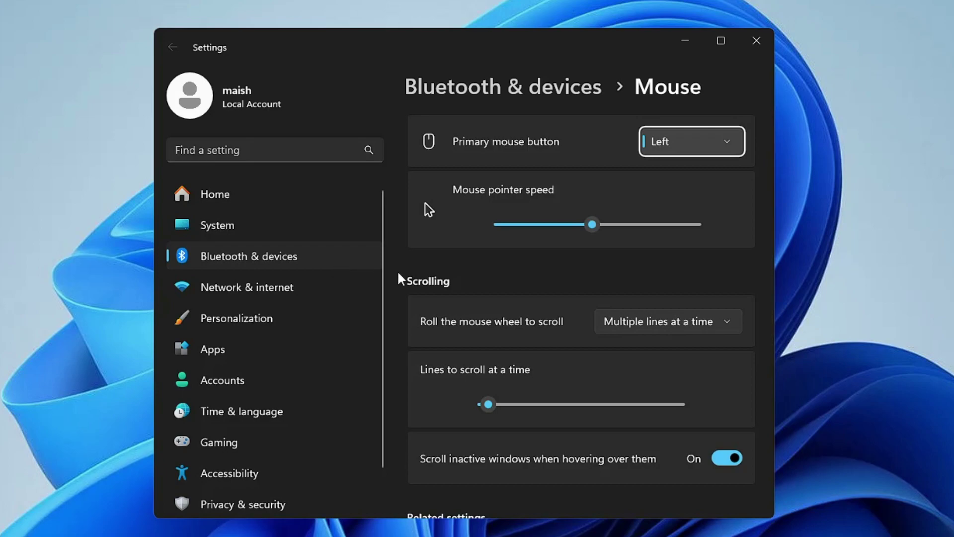
{"action": "scroll", "coordinate": [515, 314], "scroll_direction": "down", "scroll_amount": 5}
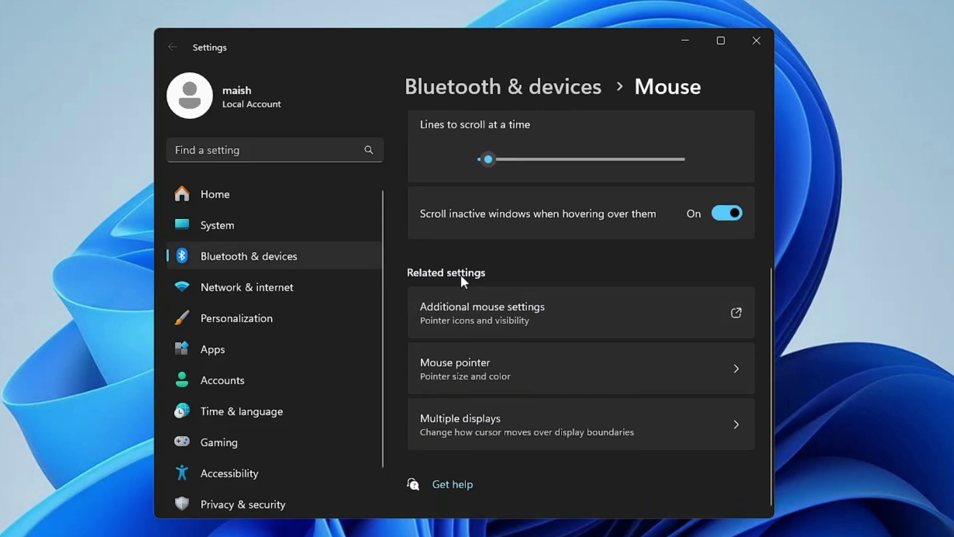
{"action": "left_click", "coordinate": [499, 309]}
{"action": "left_click_drag", "start_coordinate": [75, 32], "coordinate": [564, 143]}
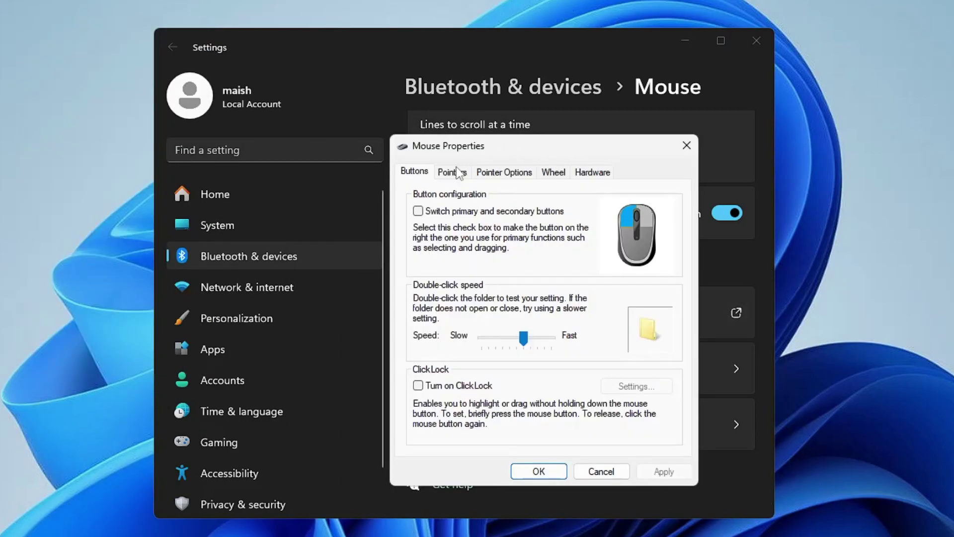
- Disable Enhance pointer precision in the pointer options, apply the change, and close Mouse Properties and Settings
{"action": "left_click", "coordinate": [505, 182]}
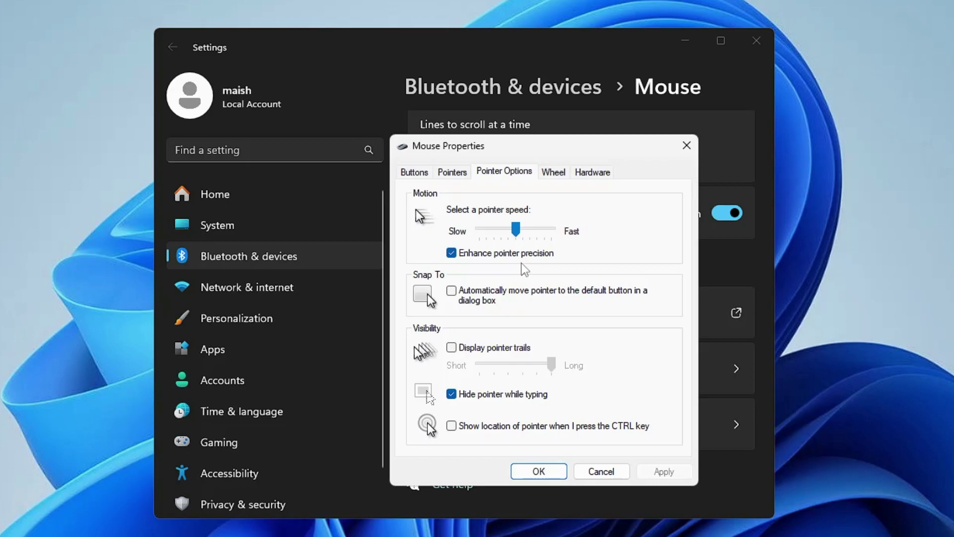
{"action": "left_click", "coordinate": [451, 252]}
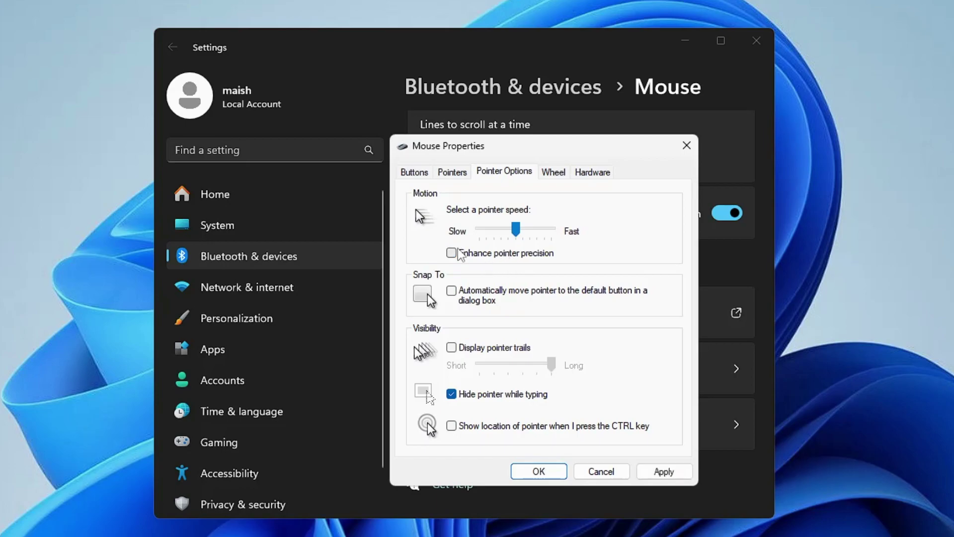
{"action": "left_click", "coordinate": [675, 472]}
{"action": "left_click", "coordinate": [541, 469]}
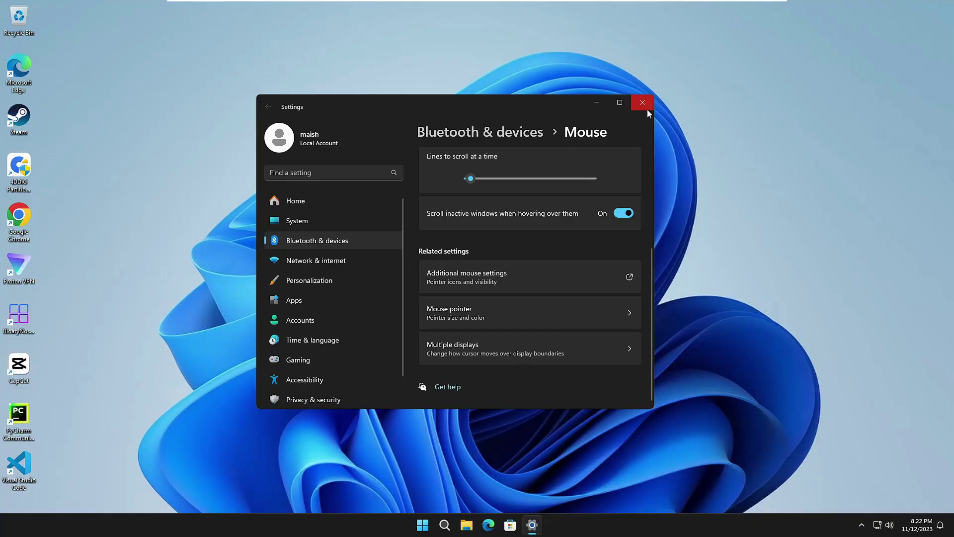
{"action": "left_click", "coordinate": [649, 105]}
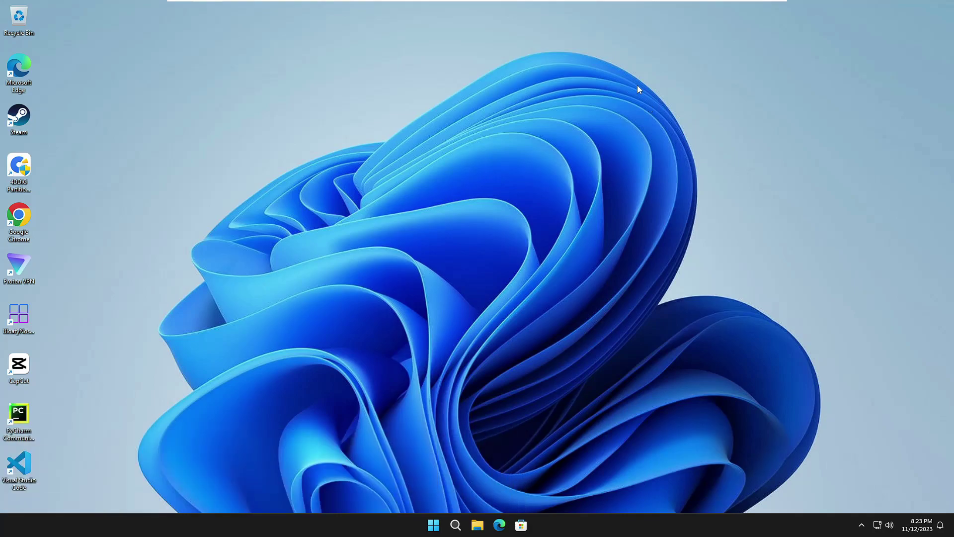
- Open Power Options by running powercfg.cpl from Windows search
{"action": "left_click", "coordinate": [455, 524]}
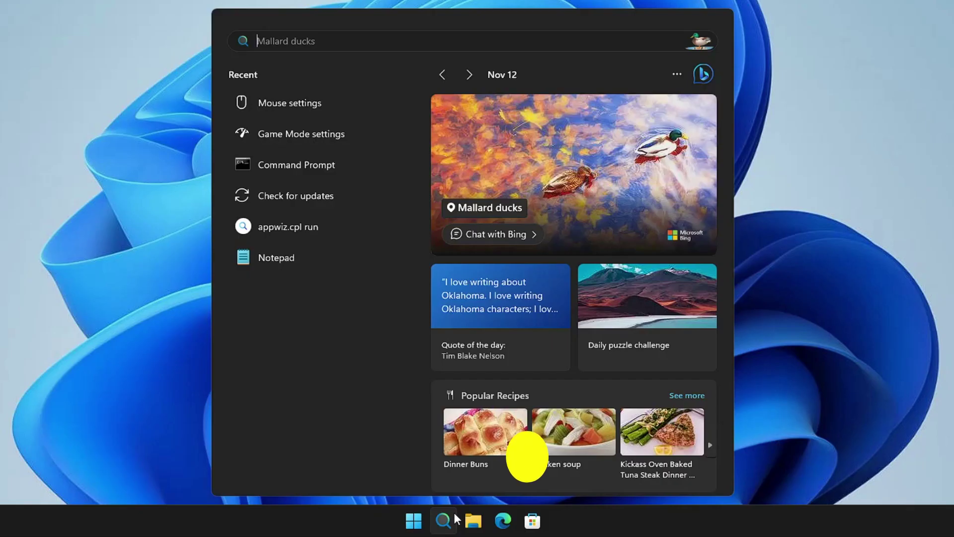
{"action": "type", "text": "powercfg"}
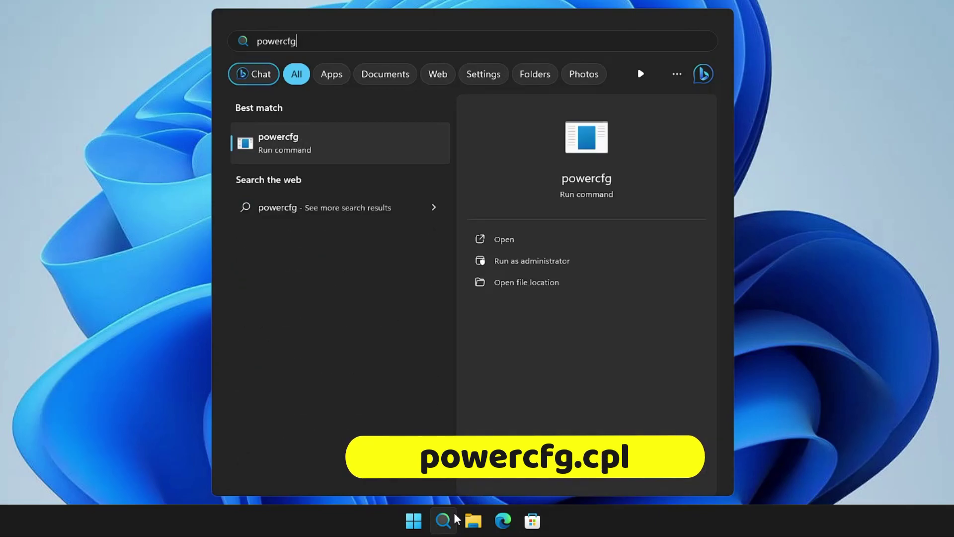
{"action": "type", "text": ".cpl"}
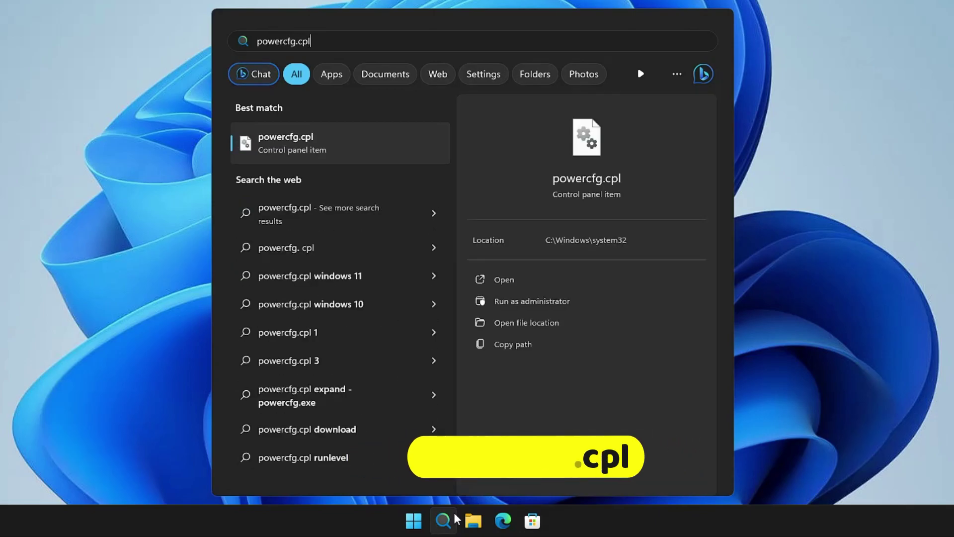
{"action": "key", "text": "Return"}
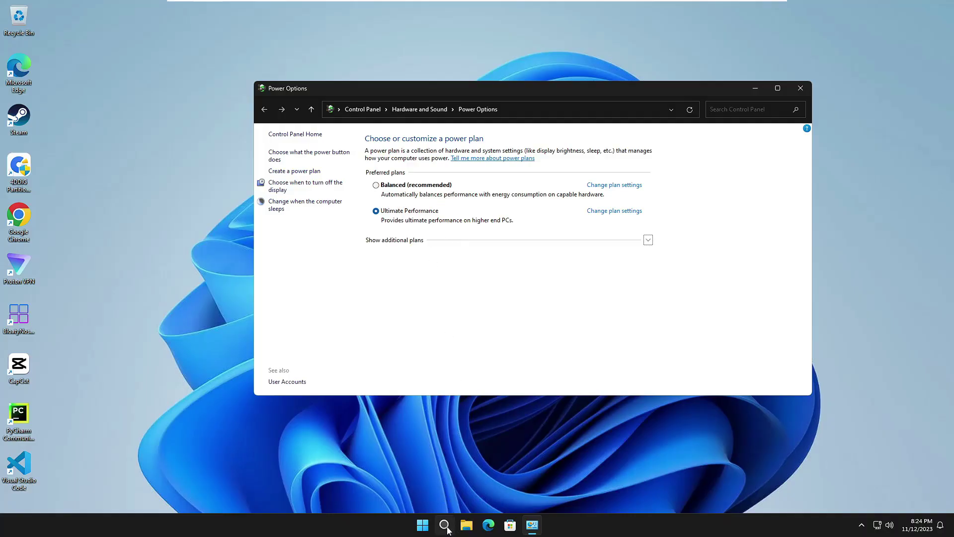
- Run "powercfg -duplicatescheme e9a42b02-d5df-448d-aa00-03f14749eb61" in Command Prompt, close it, and expand the additional plans in Power Options
{"action": "left_click", "coordinate": [446, 526]}
{"action": "type", "text": "cmd"}
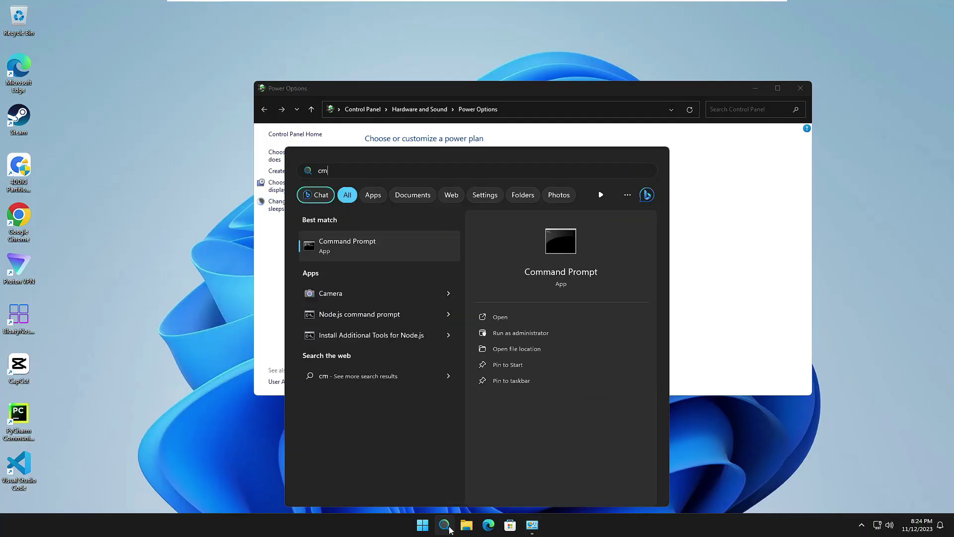
{"action": "left_click", "coordinate": [377, 248]}
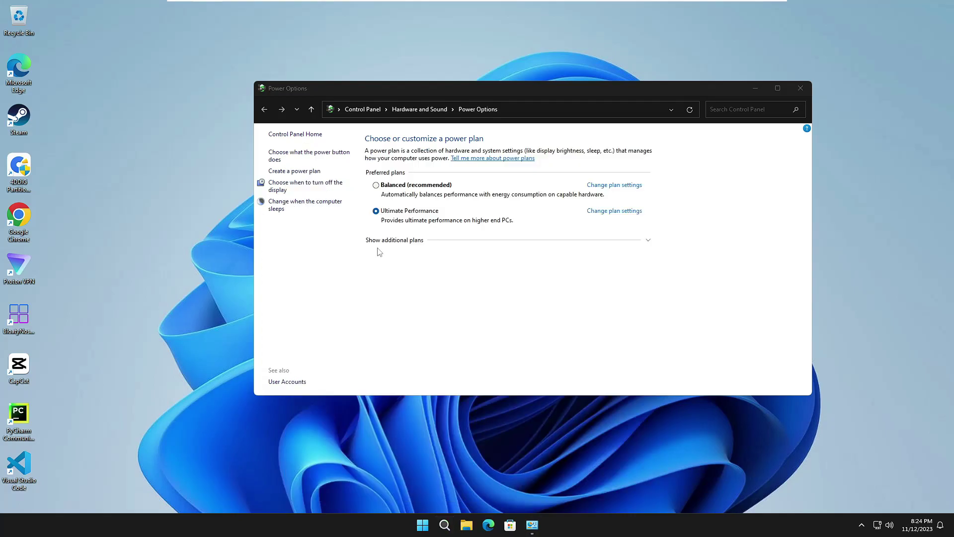
{"action": "left_click_drag", "start_coordinate": [364, 28], "coordinate": [666, 102]}
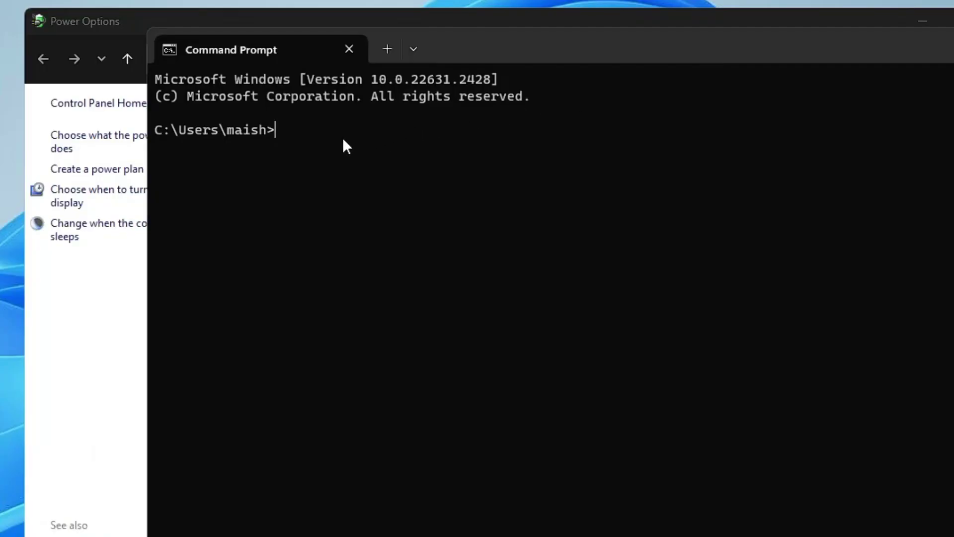
{"action": "type", "text": "powercfg -duplicatescheme e9a42b02-d5df-448d-aa00-03f14749eb61"}
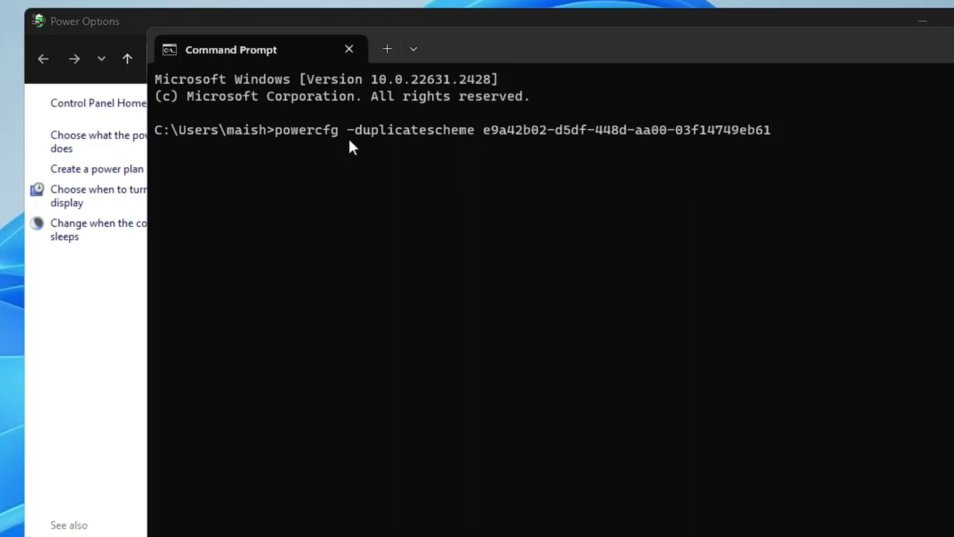
{"action": "key", "text": "Return"}
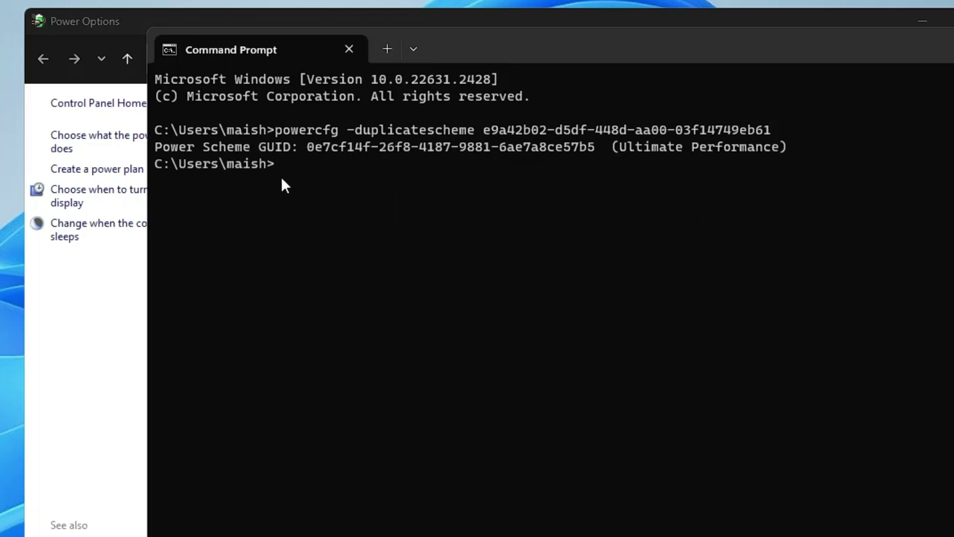
{"action": "key", "text": "alt+F4"}
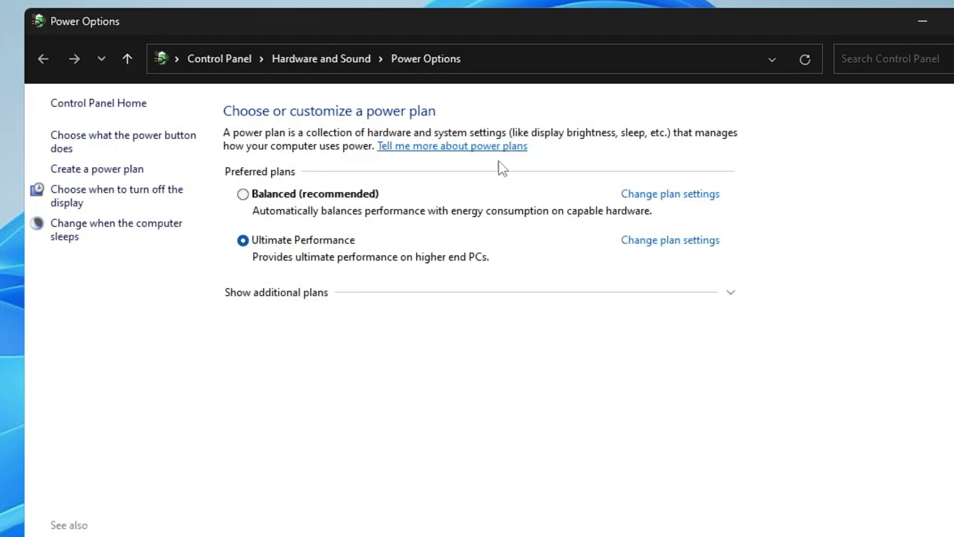
{"action": "left_click", "coordinate": [300, 293]}
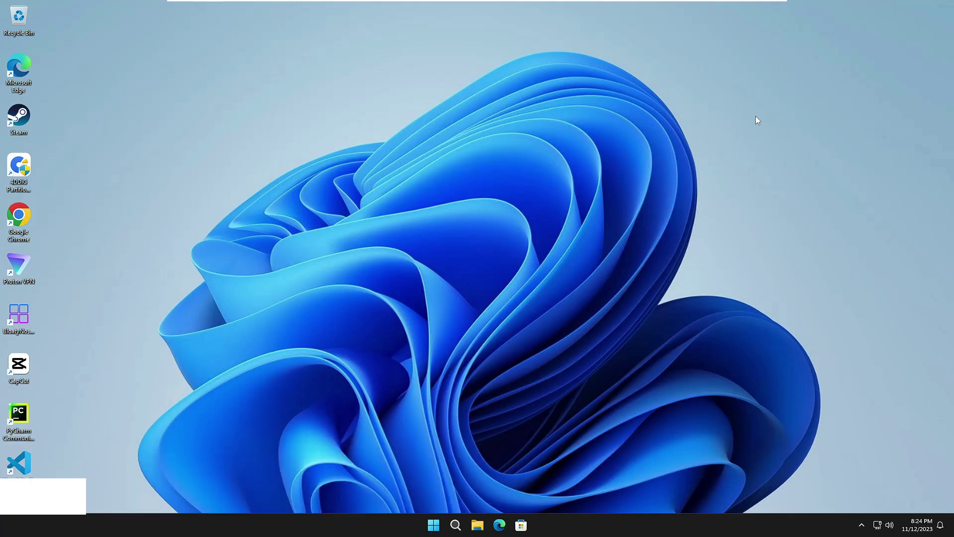
- Open Windows Settings and go to the Storage page in the System category
{"action": "right_click", "coordinate": [433, 525]}
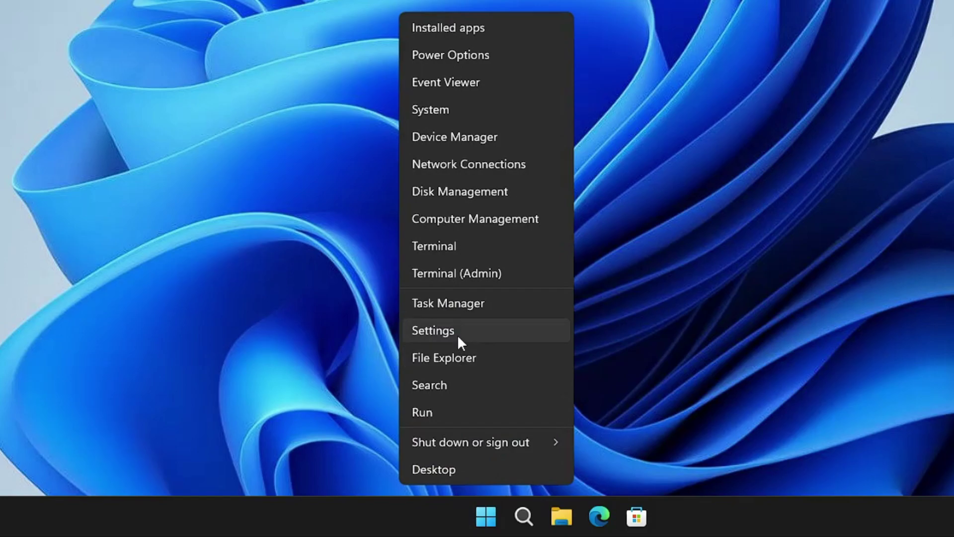
{"action": "left_click", "coordinate": [416, 416]}
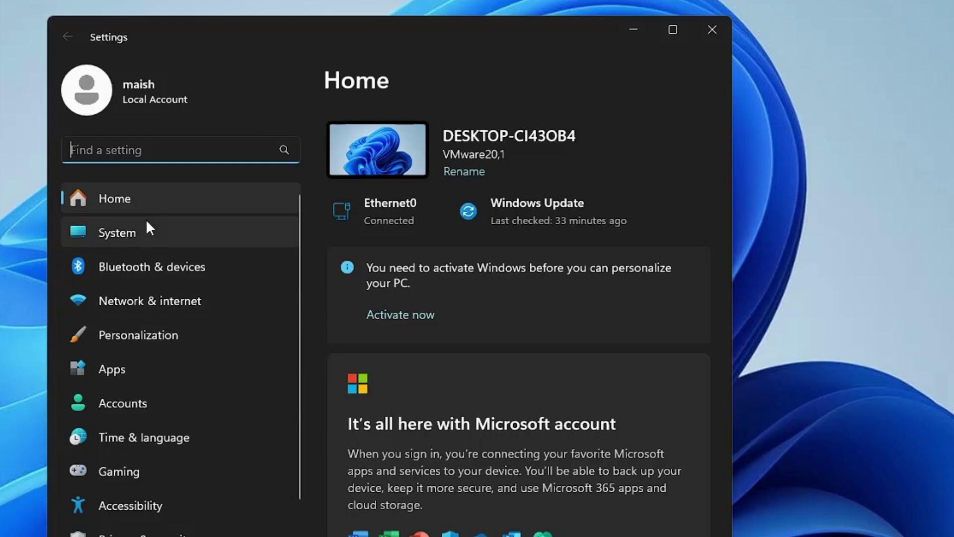
{"action": "left_click", "coordinate": [130, 227]}
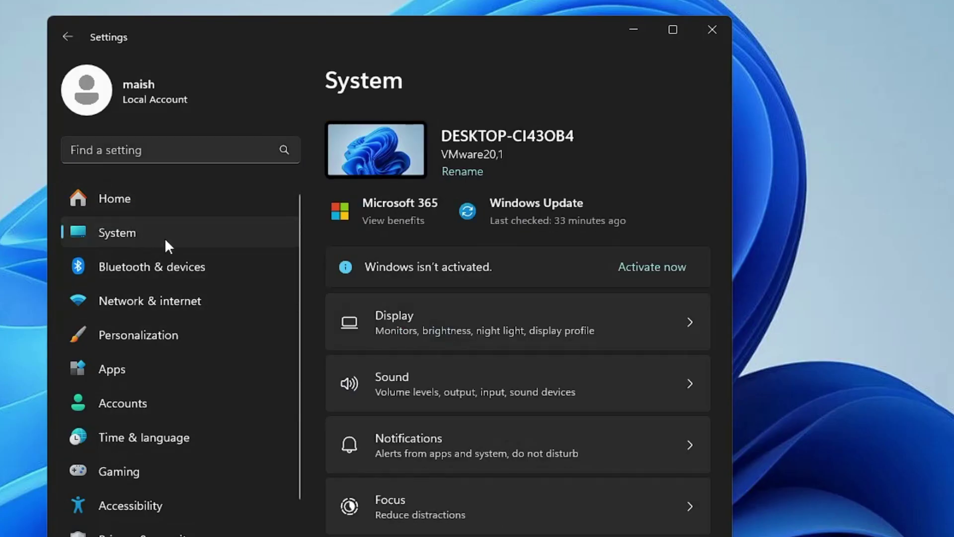
{"action": "scroll", "coordinate": [500, 302], "scroll_direction": "down", "scroll_amount": 4}
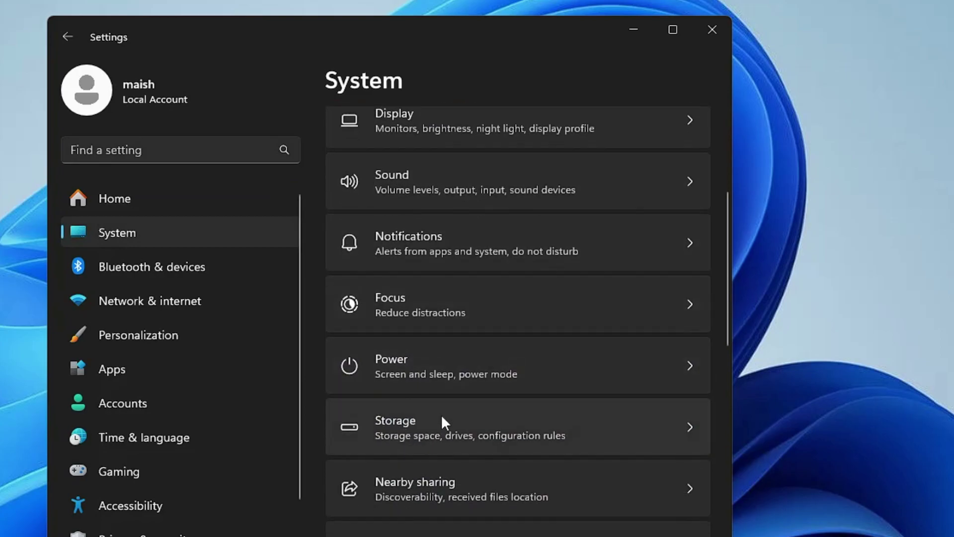
{"action": "left_click", "coordinate": [430, 430]}
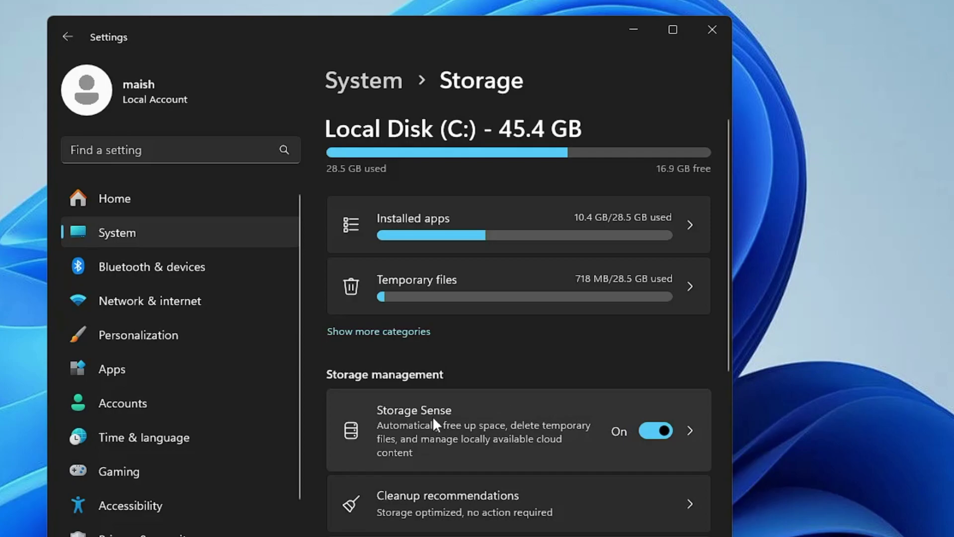
- Remove the selected temporary files, covering thumbnails, Microsoft Defender Antivirus files and Temporary Internet Files
{"action": "left_click", "coordinate": [459, 289]}
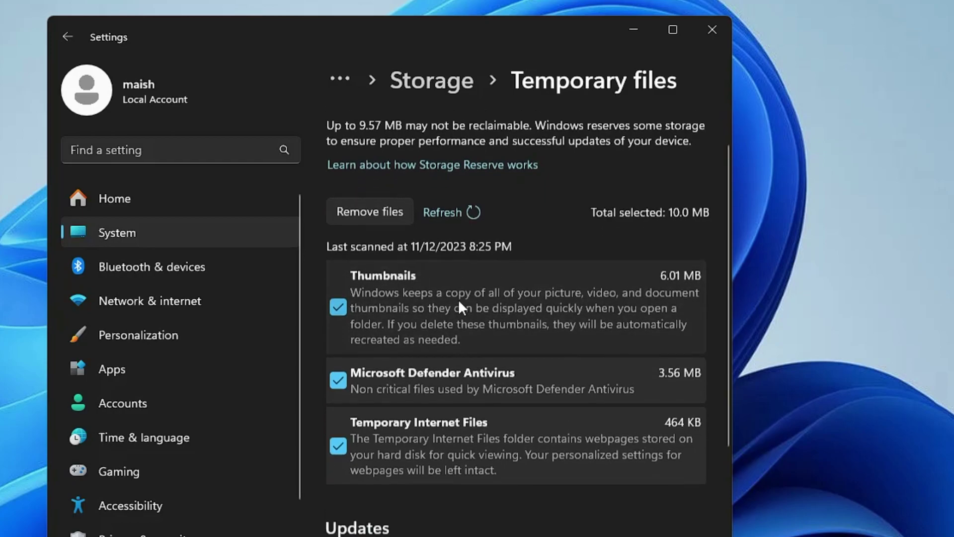
{"action": "scroll", "coordinate": [460, 288], "scroll_direction": "down", "scroll_amount": 1}
{"action": "scroll", "coordinate": [415, 356], "scroll_direction": "up", "scroll_amount": 1}
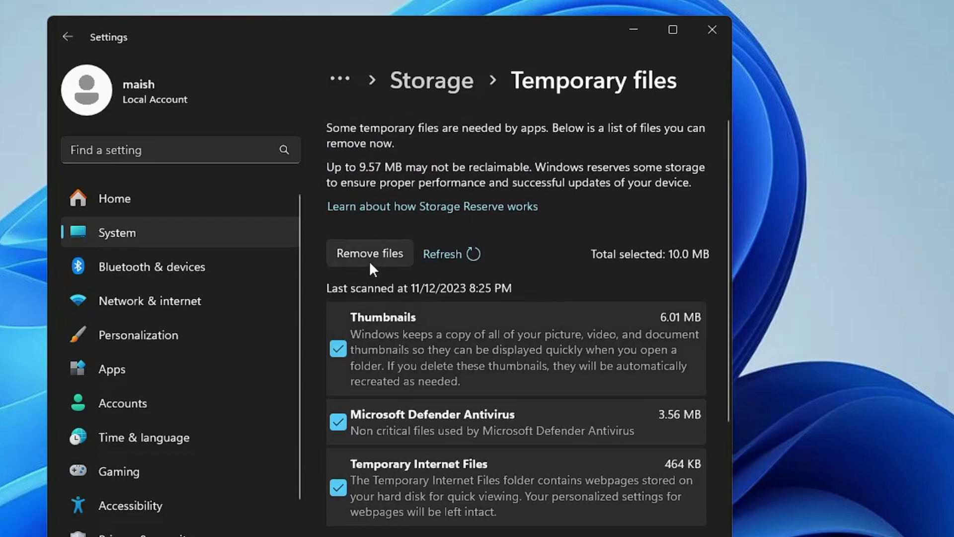
{"action": "left_click", "coordinate": [368, 254]}
{"action": "left_click", "coordinate": [343, 338]}
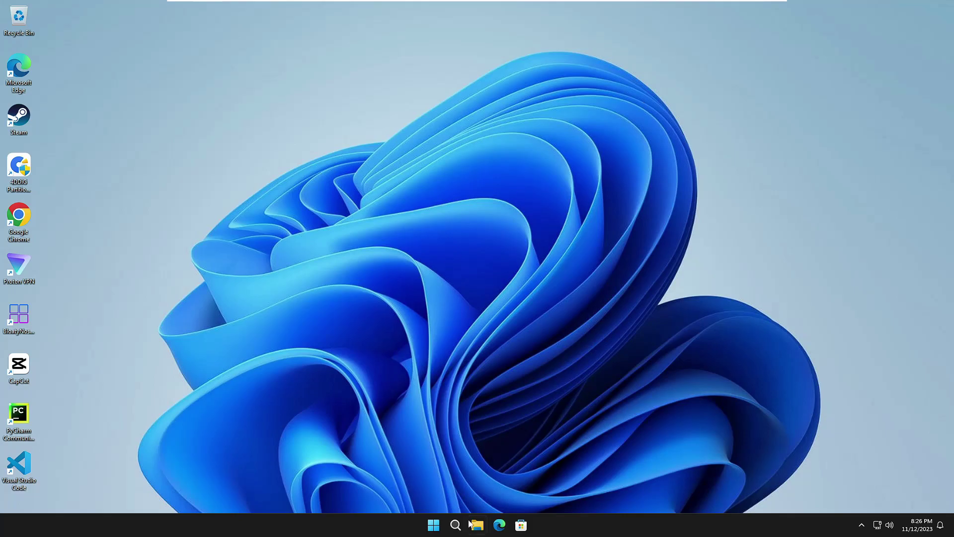
- Open Network Connections by running ncpa.cpl from Windows search
{"action": "left_click", "coordinate": [455, 525]}
{"action": "type", "text": "n"}
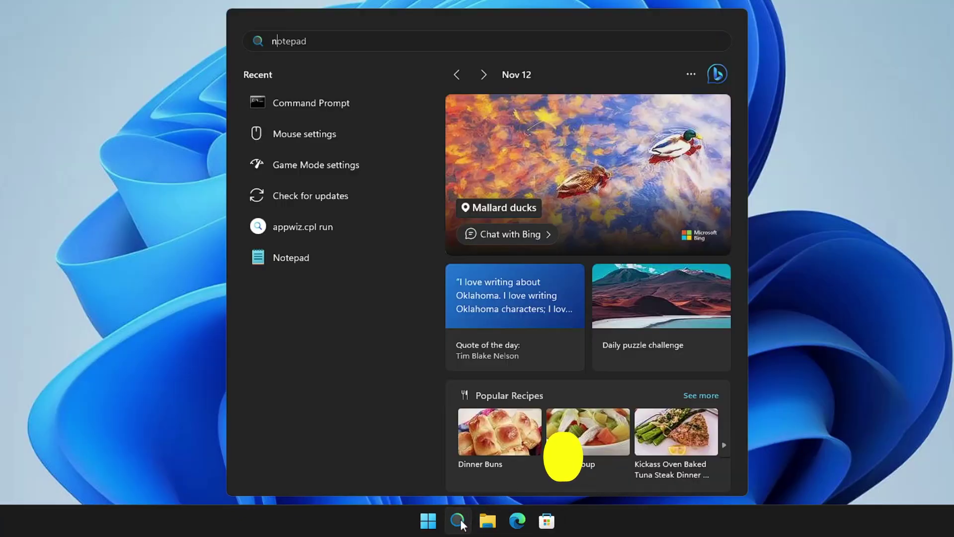
{"action": "type", "text": "cpa.cpl"}
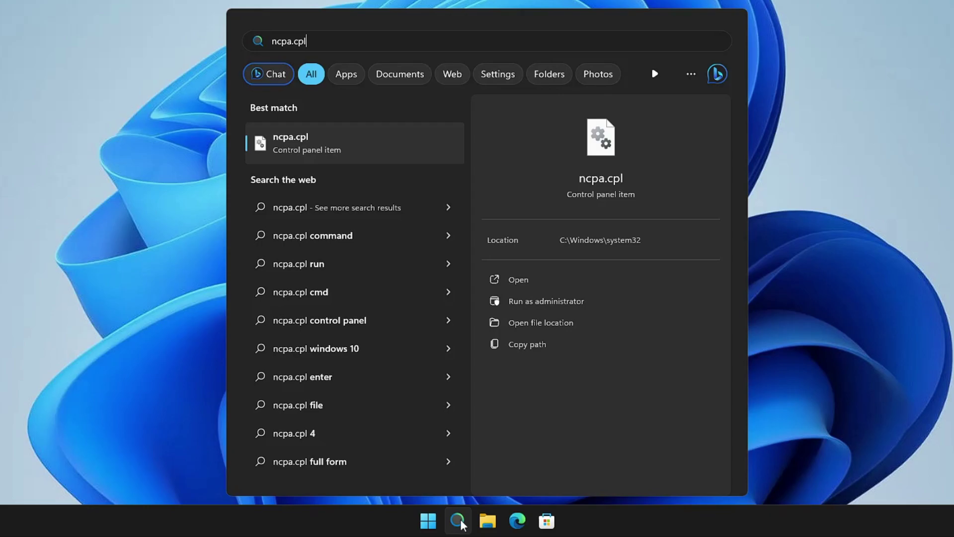
{"action": "key", "text": "Return"}
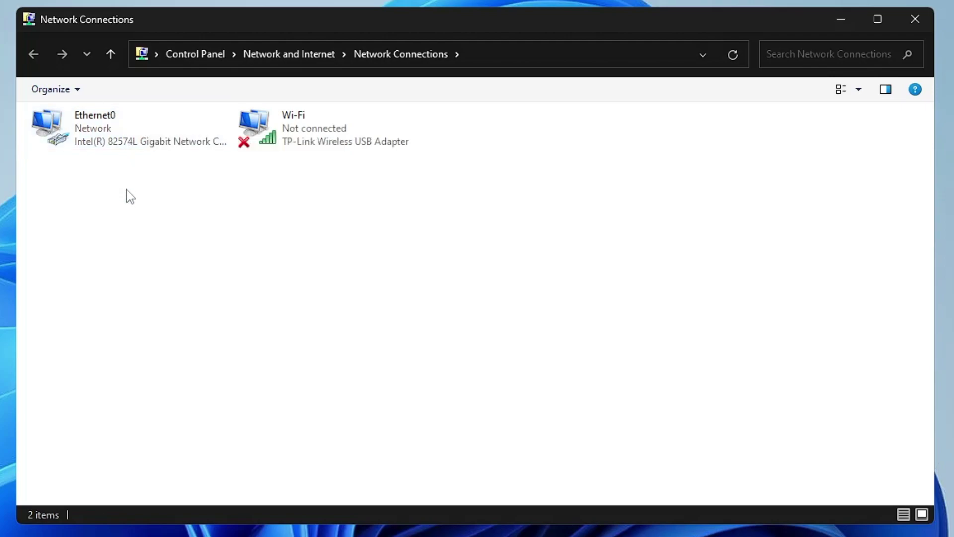
- Open the configuration of the Ethernet0 adapter and disallow the computer from turning off this device to save power
{"action": "left_click", "coordinate": [129, 134]}
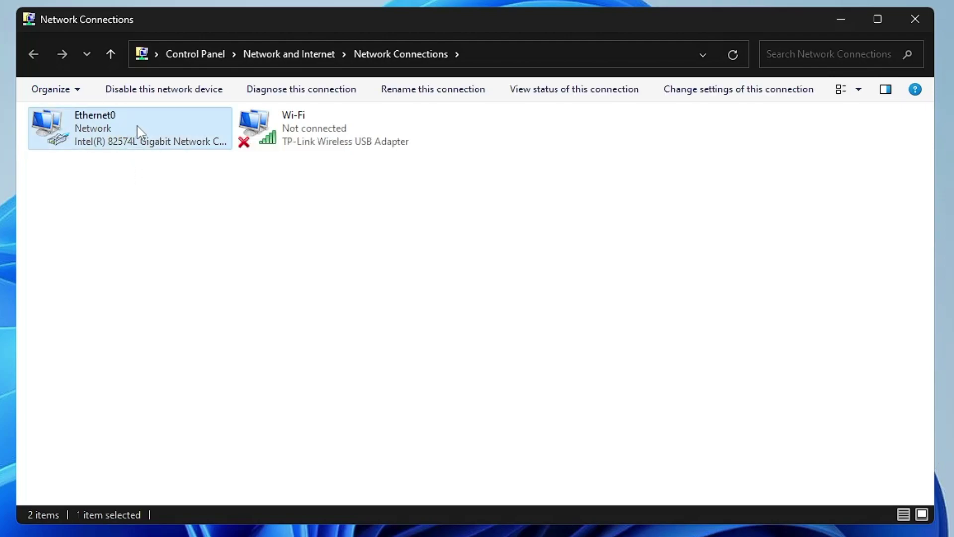
{"action": "right_click", "coordinate": [132, 129]}
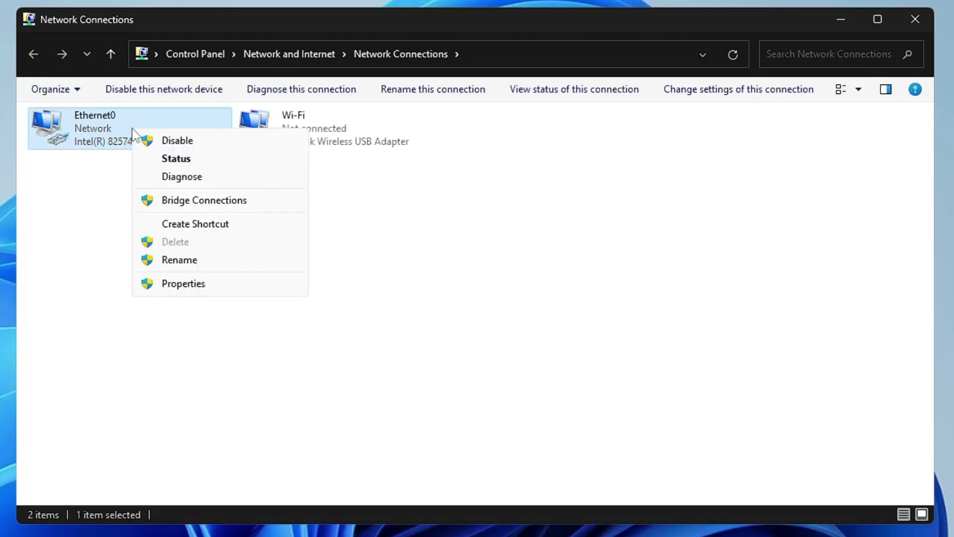
{"action": "left_click", "coordinate": [221, 287]}
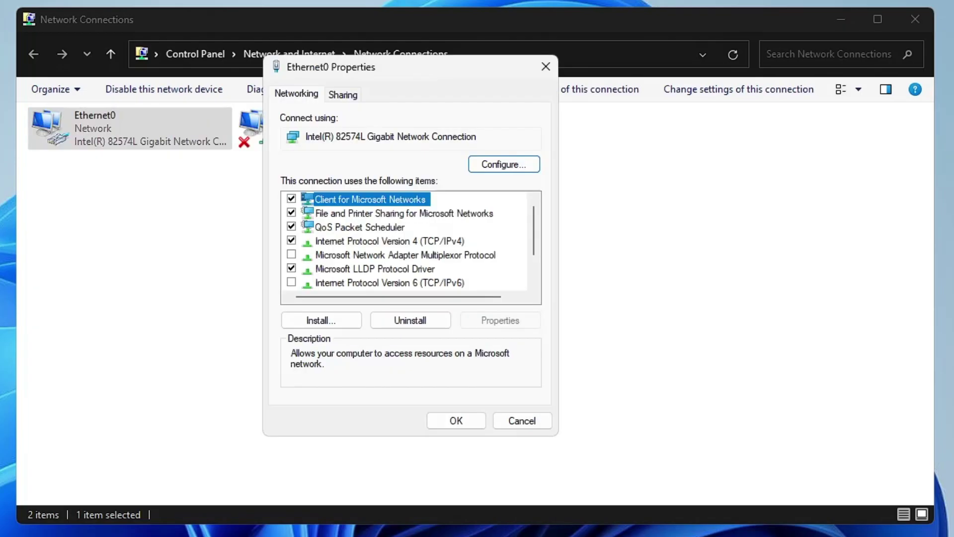
{"action": "left_click", "coordinate": [504, 164]}
{"action": "left_click_drag", "start_coordinate": [396, 34], "coordinate": [479, 87]}
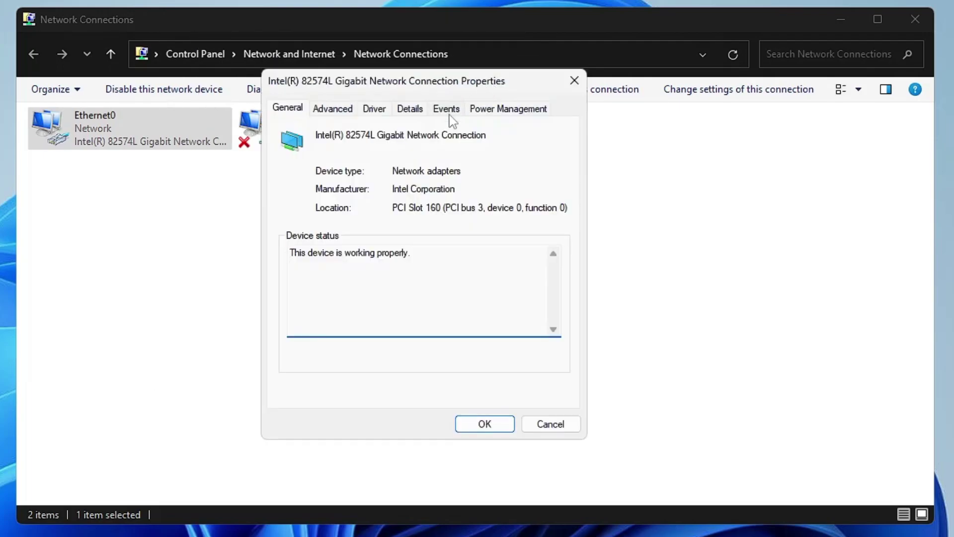
{"action": "left_click", "coordinate": [500, 114]}
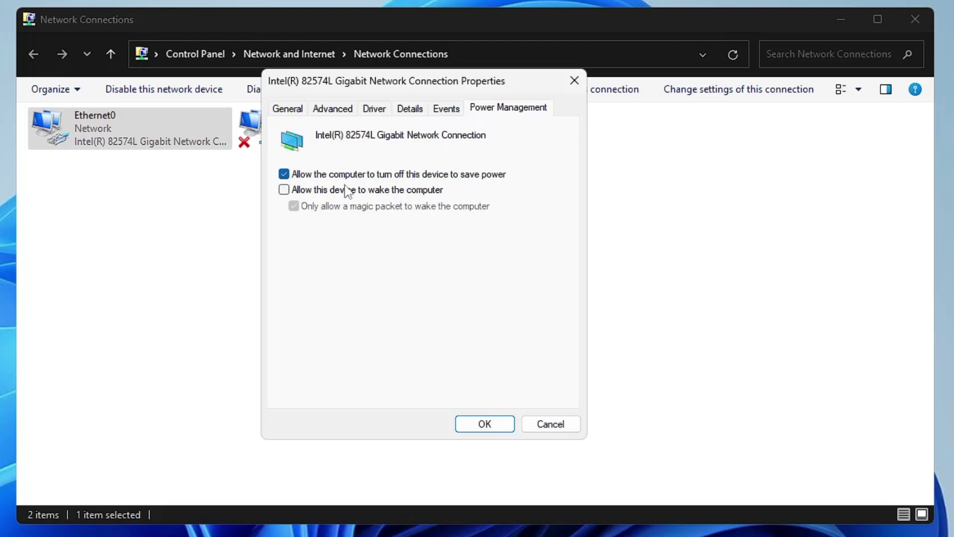
{"action": "left_click", "coordinate": [283, 174]}
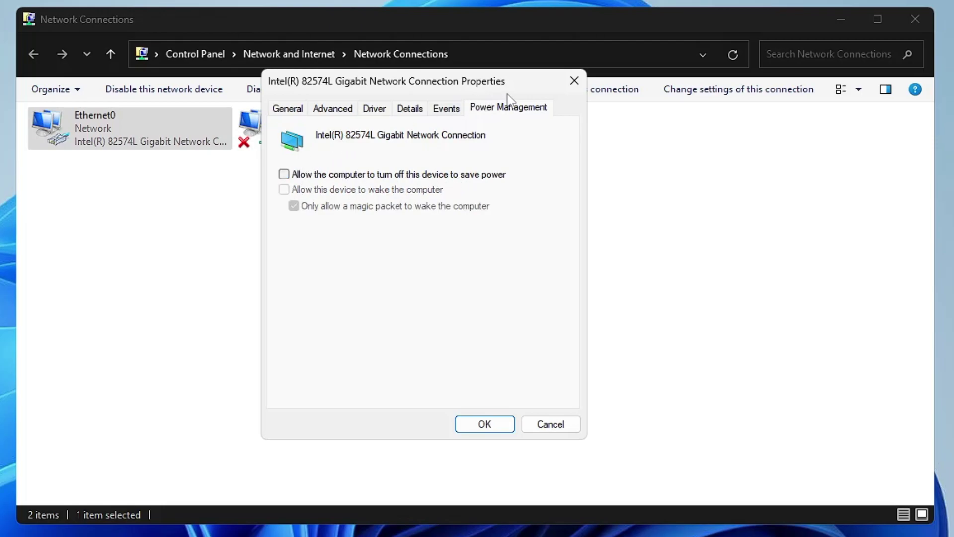
- Set Adaptive Inter-Frame Spacing and Flow Control to Disabled in the network adapter's advanced properties
{"action": "left_click", "coordinate": [333, 109]}
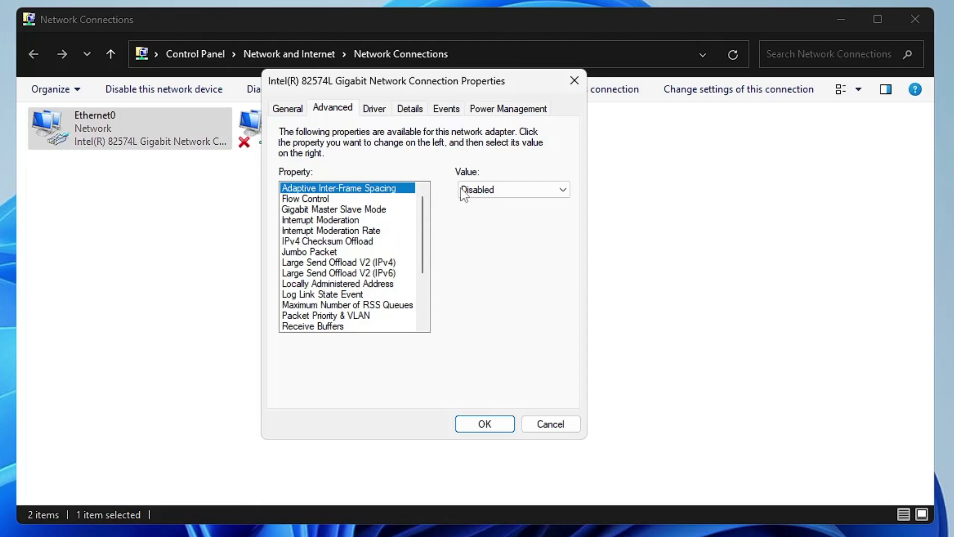
{"action": "left_click", "coordinate": [528, 192]}
{"action": "left_click", "coordinate": [500, 204]}
{"action": "left_click", "coordinate": [318, 200]}
{"action": "left_click", "coordinate": [490, 190]}
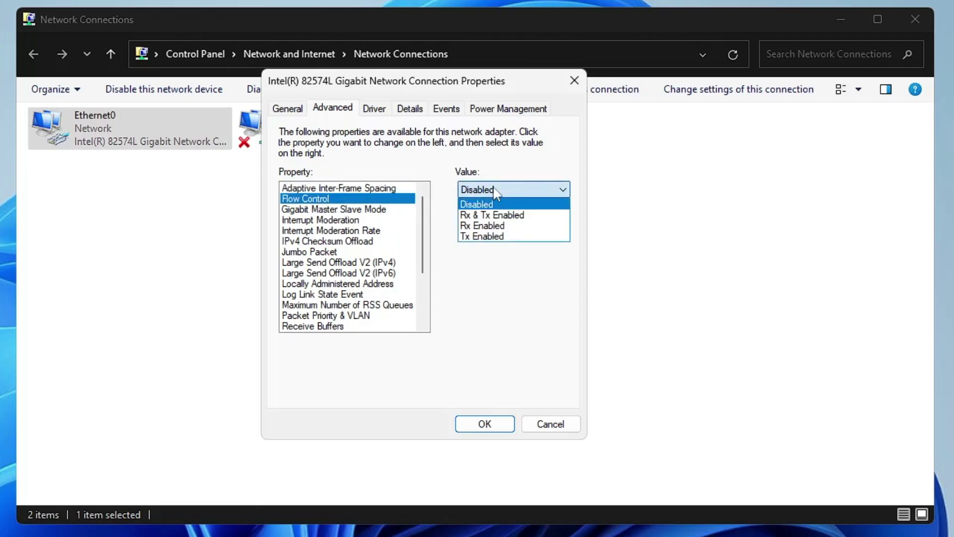
{"action": "left_click", "coordinate": [483, 204]}
- Set the network adapter's Speed & Duplex property to 1.0 Gbps Full Duplex and save the adapter properties
{"action": "scroll", "coordinate": [297, 232], "scroll_direction": "down", "scroll_amount": 3}
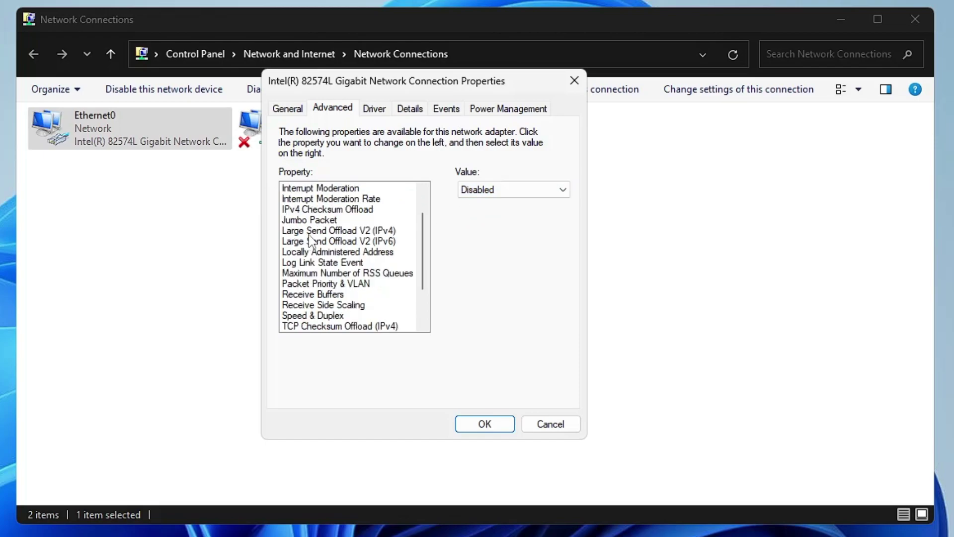
{"action": "left_click", "coordinate": [324, 263]}
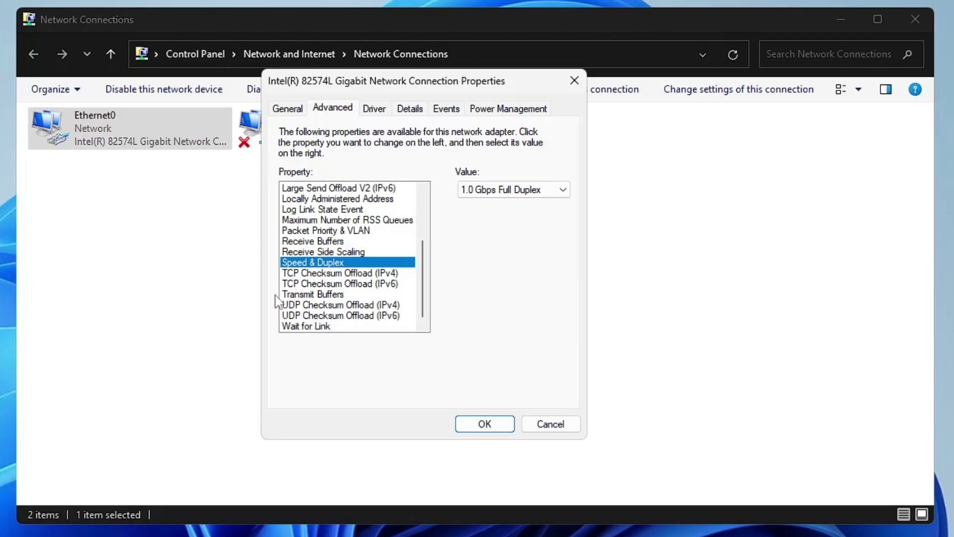
{"action": "left_click", "coordinate": [492, 191]}
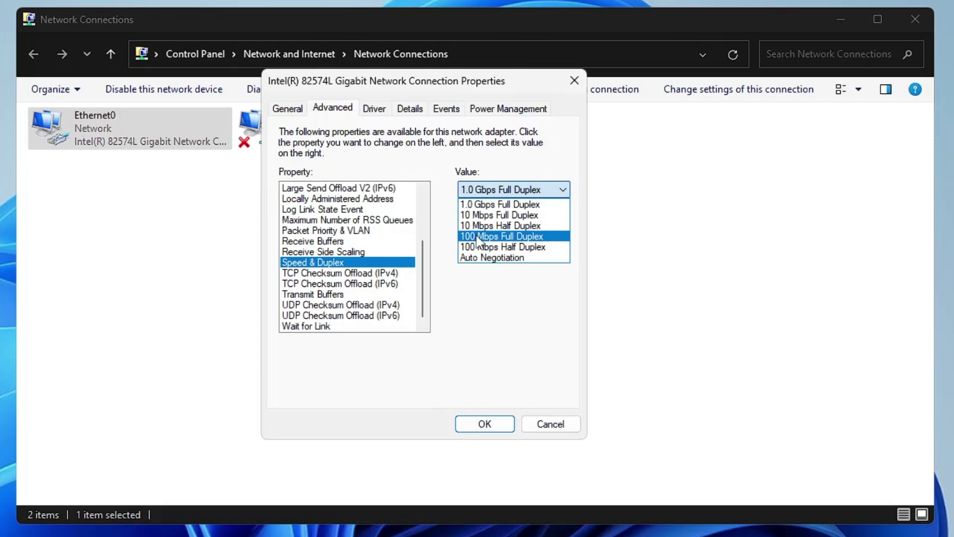
{"action": "left_click", "coordinate": [516, 240]}
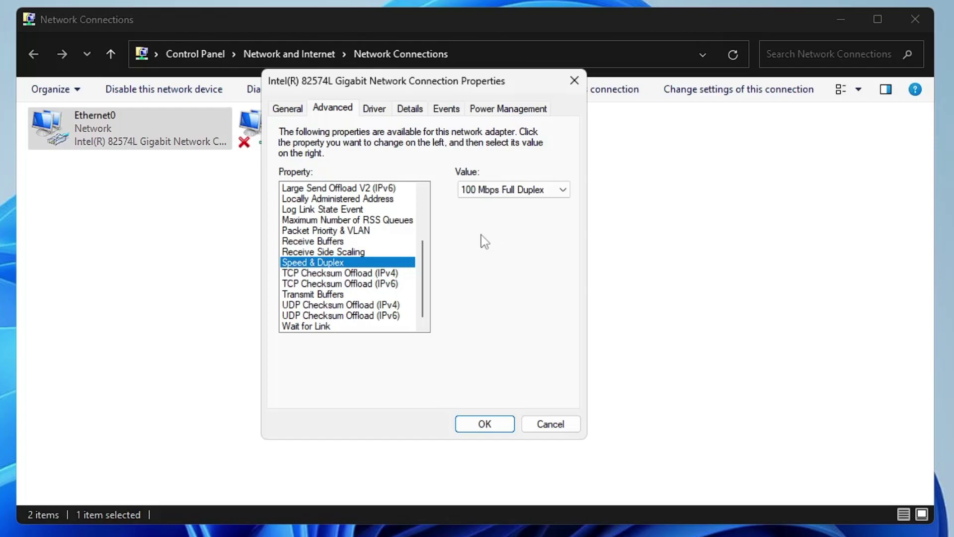
{"action": "left_click", "coordinate": [569, 197]}
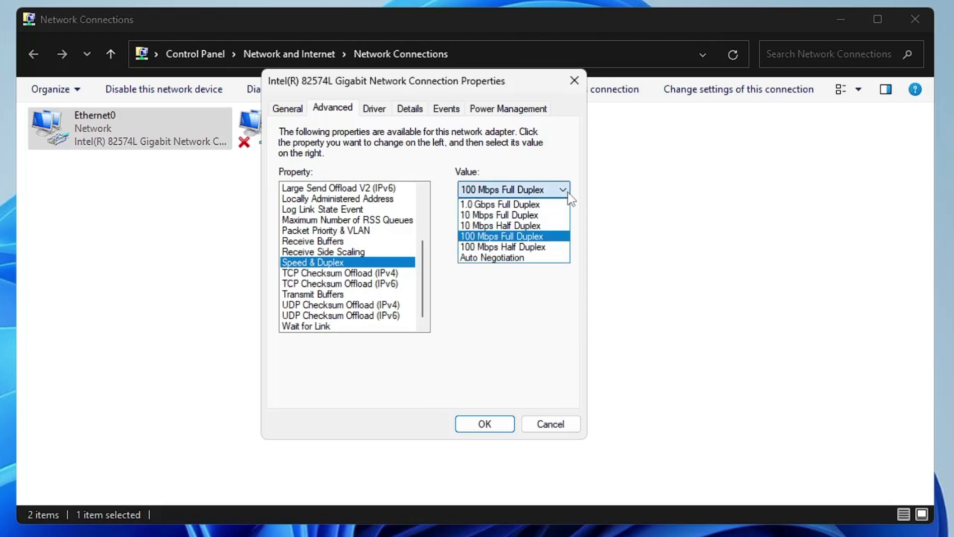
{"action": "left_click", "coordinate": [500, 207]}
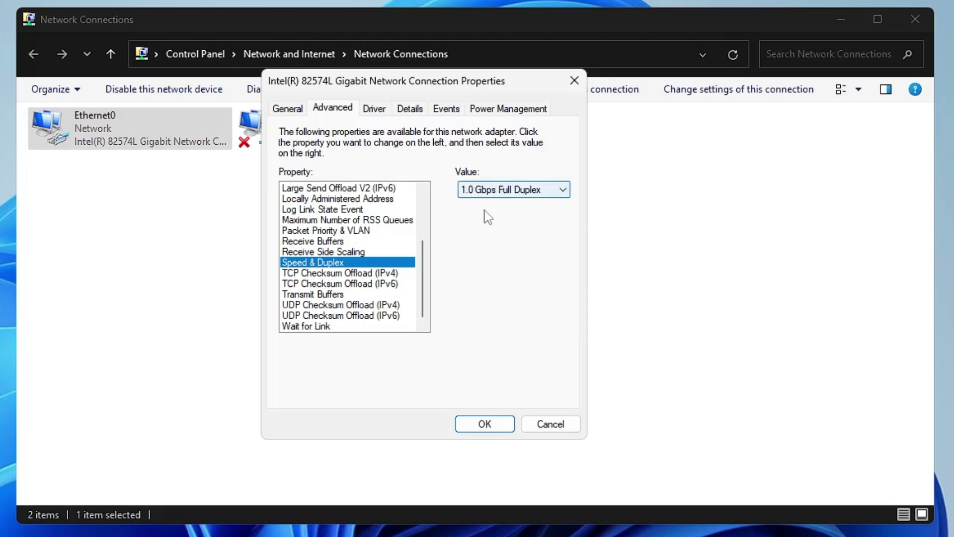
{"action": "left_click", "coordinate": [485, 424]}
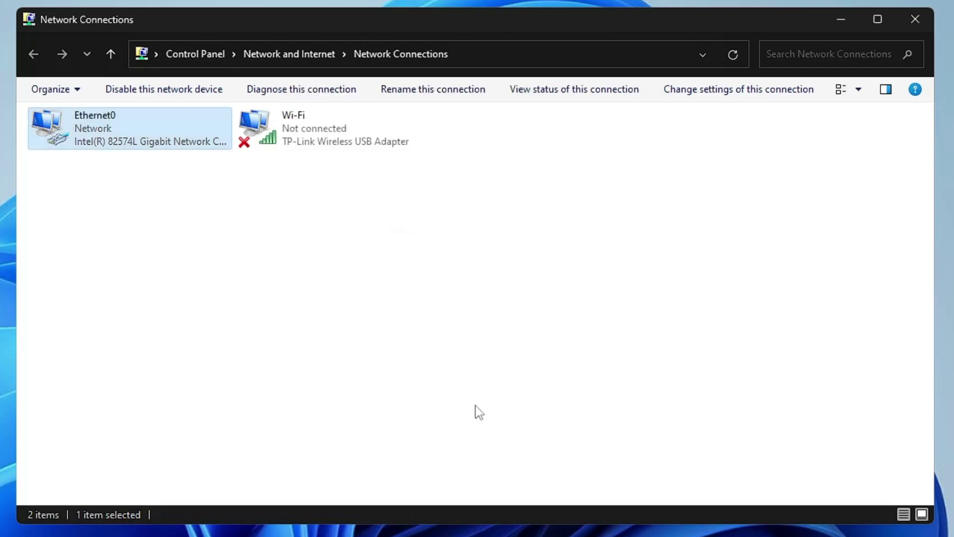
- Open the Internet Protocol Version 4 (TCP/IPv4) properties of Ethernet0 and choose to use manually specified DNS server addresses
{"action": "right_click", "coordinate": [102, 130]}
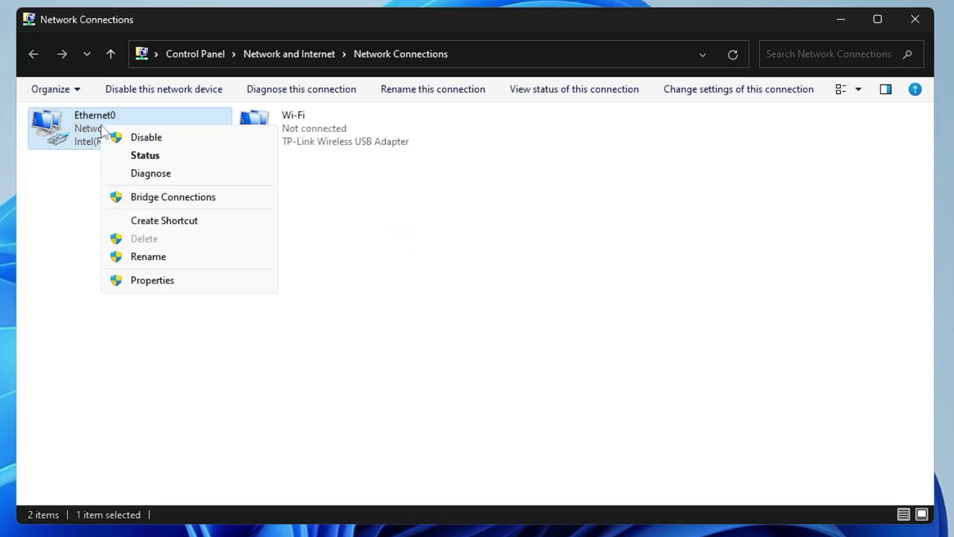
{"action": "left_click", "coordinate": [171, 281]}
{"action": "left_click", "coordinate": [123, 277]}
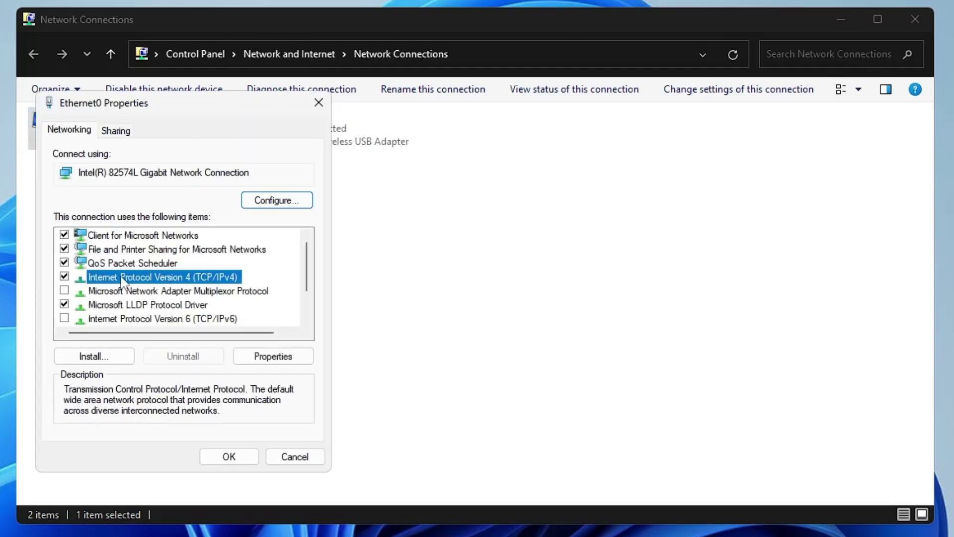
{"action": "double_click", "coordinate": [206, 280]}
{"action": "left_click_drag", "start_coordinate": [196, 164], "coordinate": [412, 87]}
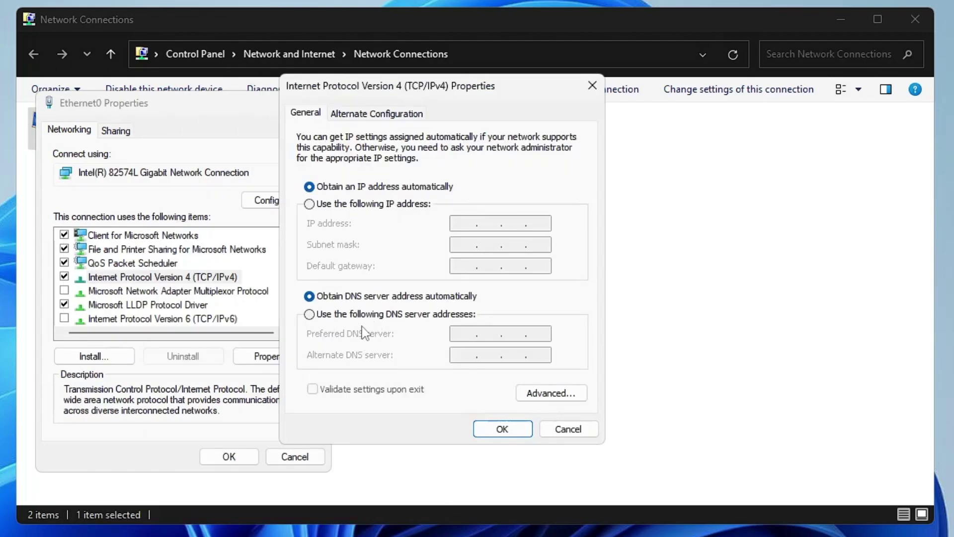
{"action": "left_click", "coordinate": [311, 315]}
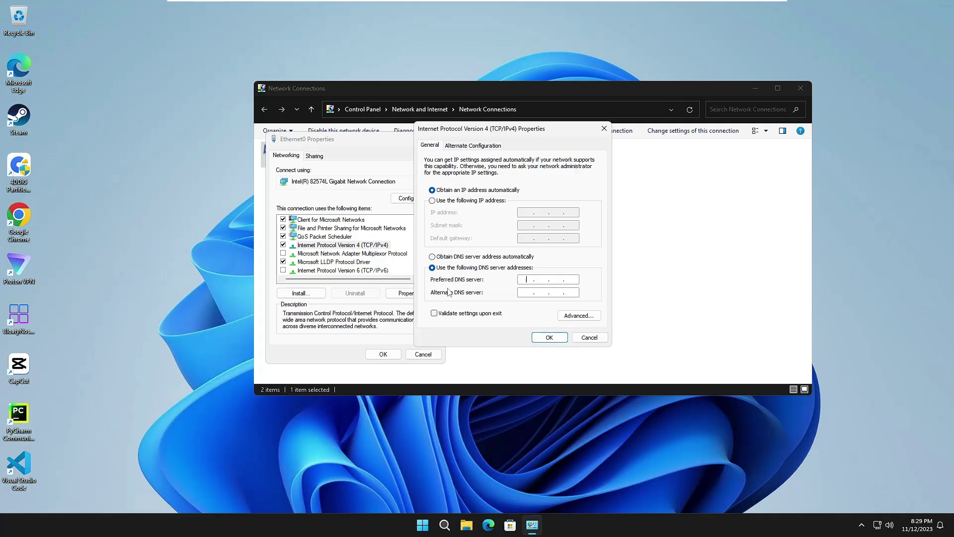
- Open Command Prompt from Windows search and ping the DNS server 8.8.8.8
{"action": "left_click", "coordinate": [447, 526]}
{"action": "type", "text": "cmd"}
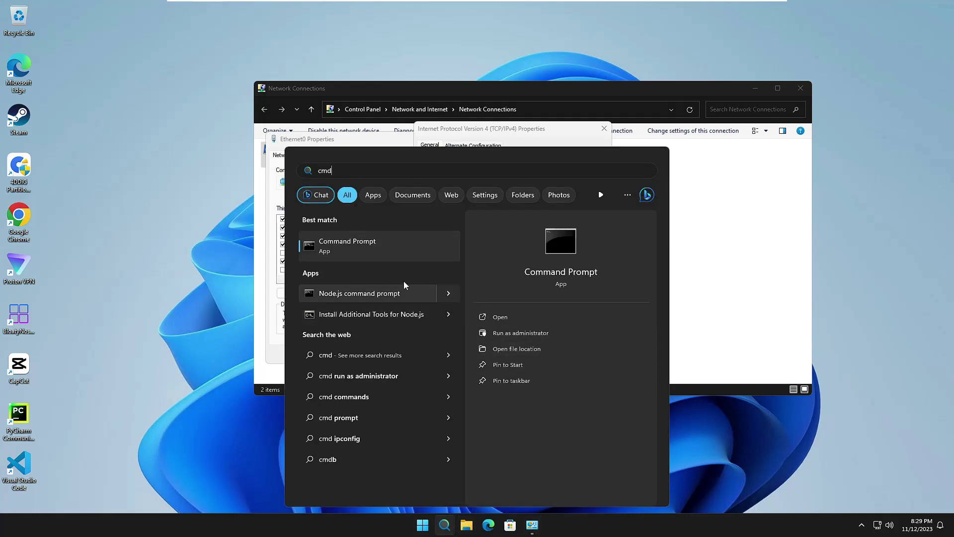
{"action": "left_click", "coordinate": [383, 251]}
{"action": "left_click_drag", "start_coordinate": [323, 75], "coordinate": [682, 118]}
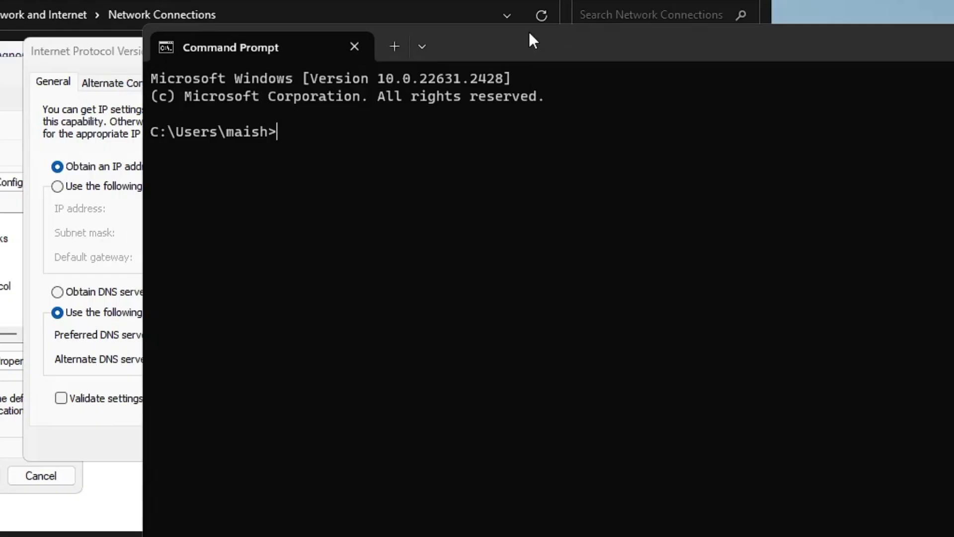
{"action": "type", "text": "ping 8."}
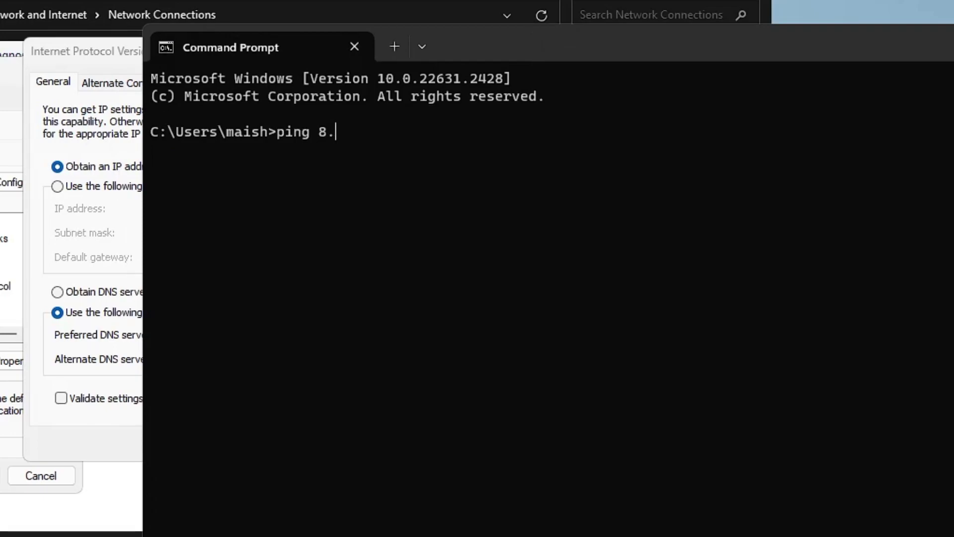
{"action": "type", "text": "8.8.8"}
{"action": "key", "text": "Return"}
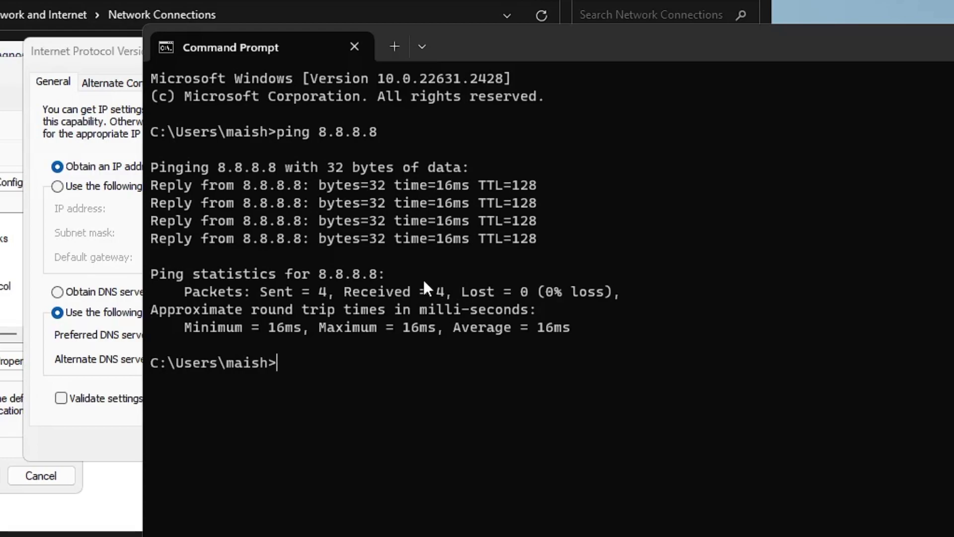
- Ping the DNS server 1.1.1.1 to compare its response time, and close Command Prompt
{"action": "type", "text": "ping 1.1.1.1"}
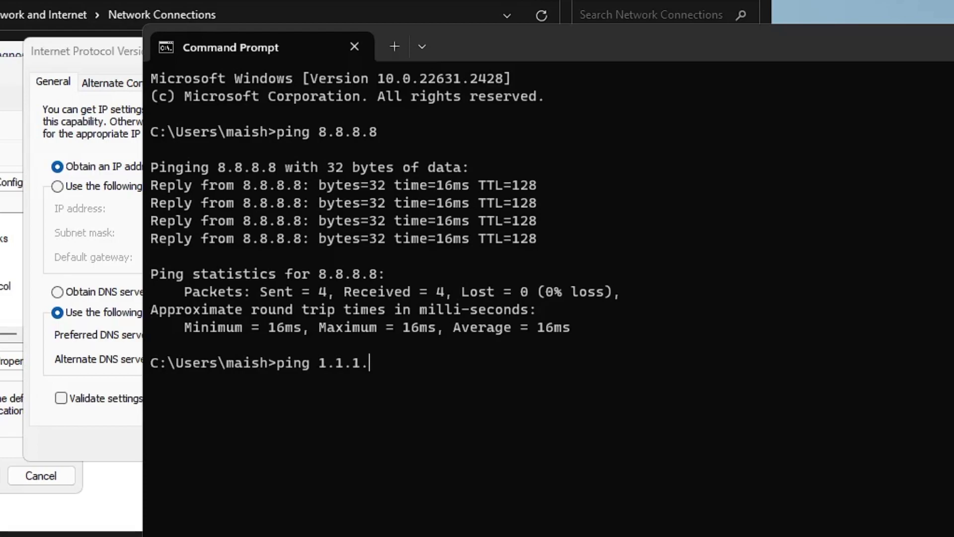
{"action": "key", "text": "Return"}
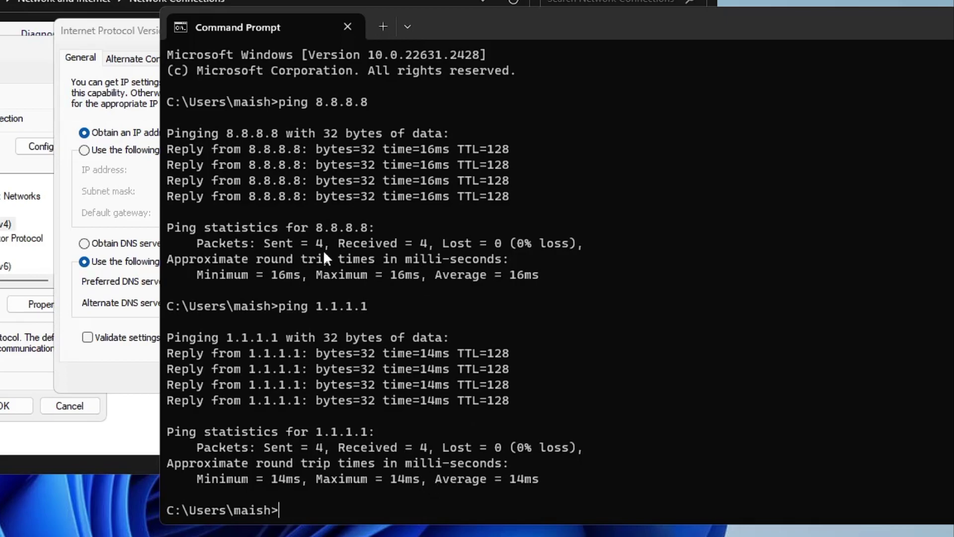
{"action": "left_click_drag", "start_coordinate": [778, 34], "coordinate": [669, 38]}
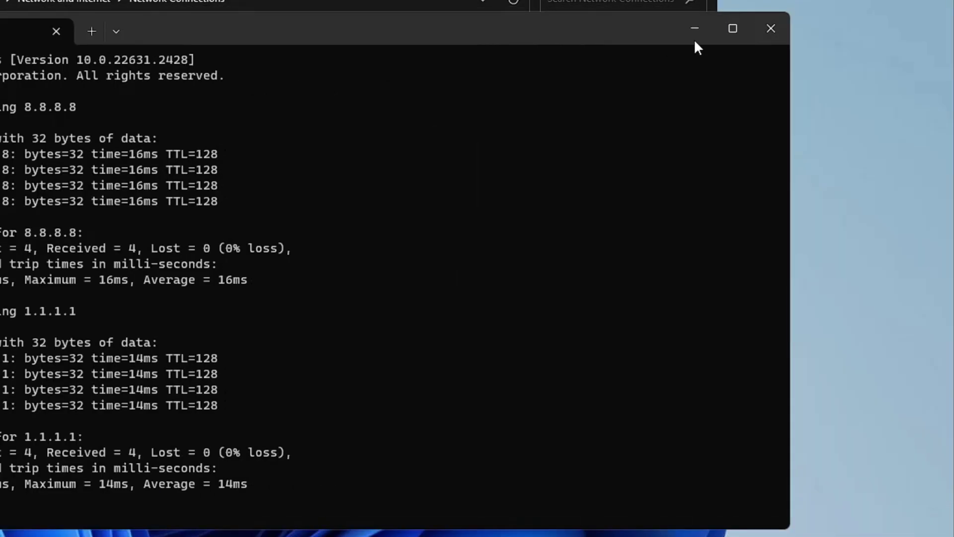
{"action": "left_click", "coordinate": [762, 29]}
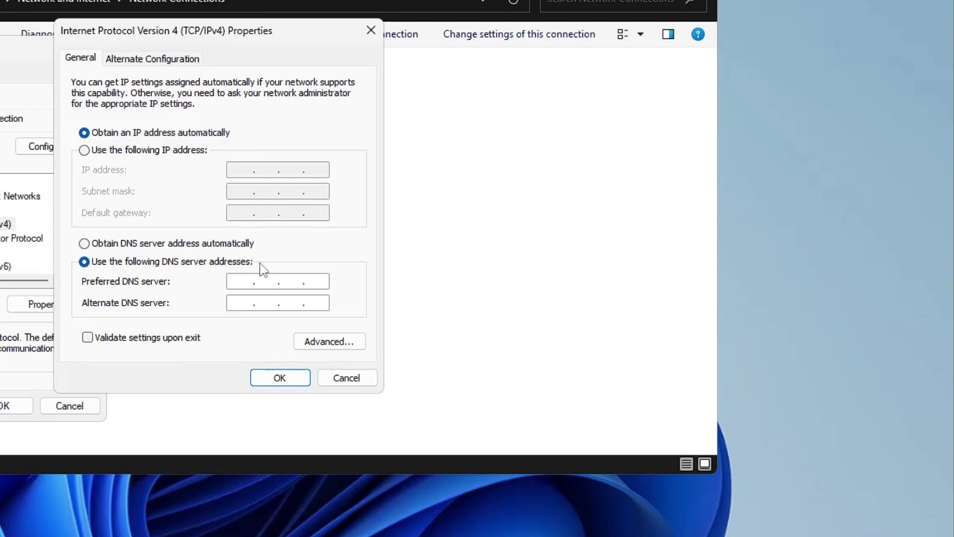
- Set the preferred DNS server to 1.1.1.1 and the alternate to 1.0.0.1, save the Ethernet0 properties and close Network Connections
{"action": "type", "text": "1.1.1.1"}
{"action": "key", "text": "Tab"}
{"action": "type", "text": "1.0.0.1"}
{"action": "left_click", "coordinate": [295, 378]}
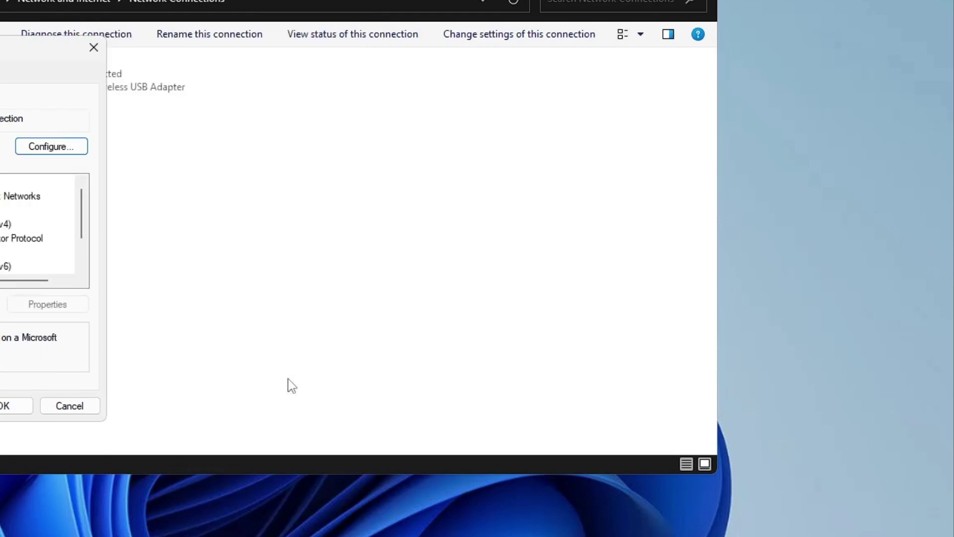
{"action": "left_click", "coordinate": [15, 405]}
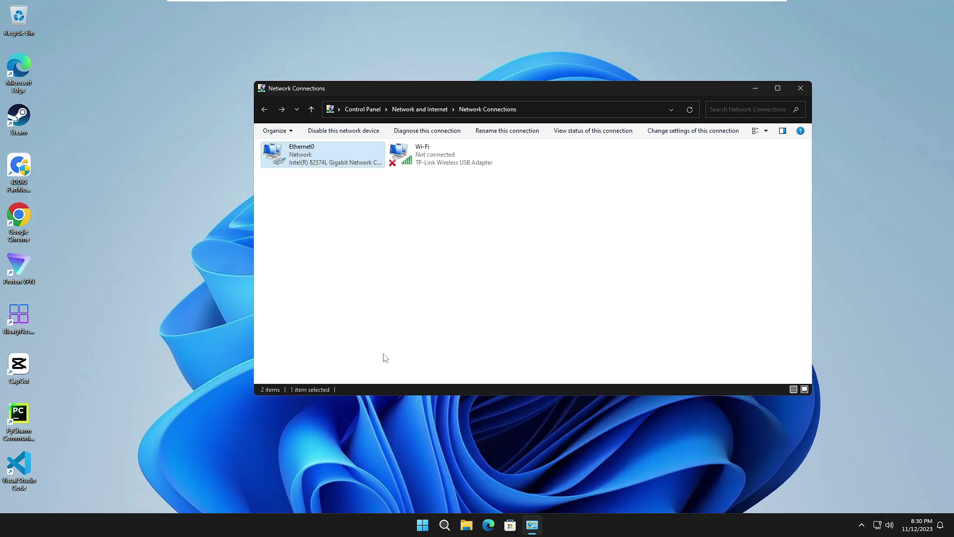
{"action": "left_click", "coordinate": [802, 87]}
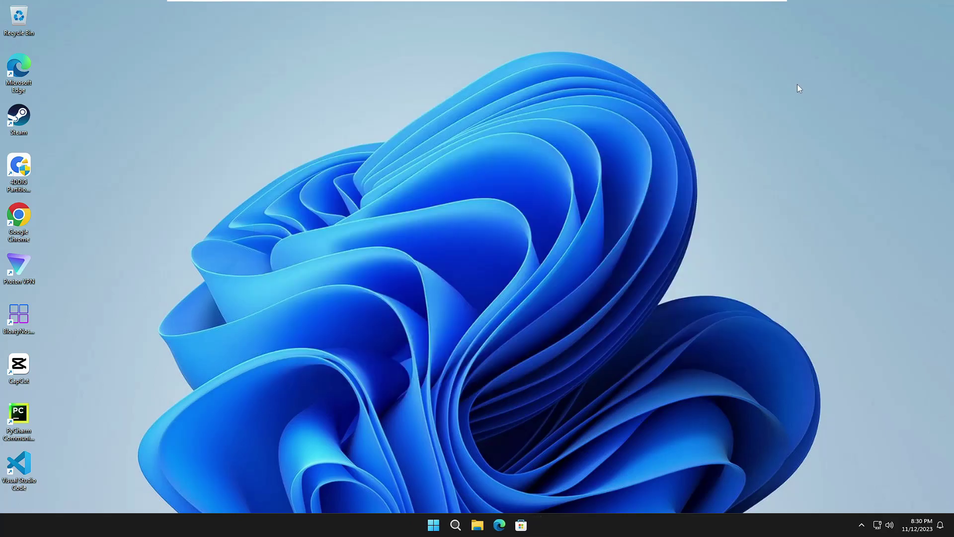